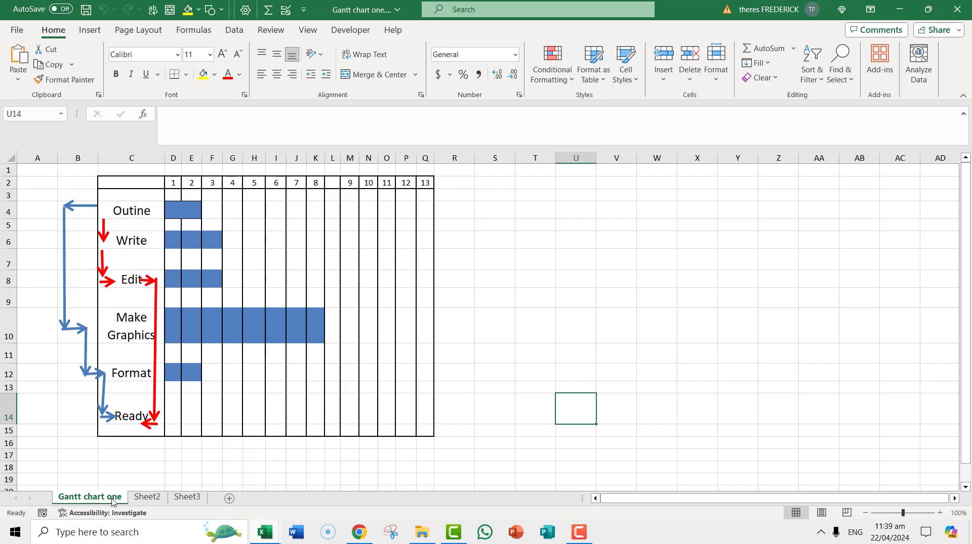
- Delete the empty Sheet3 and Sheet2 worksheets from the Gantt chart one workbook
left_click(159, 502)
left_click(181, 501)
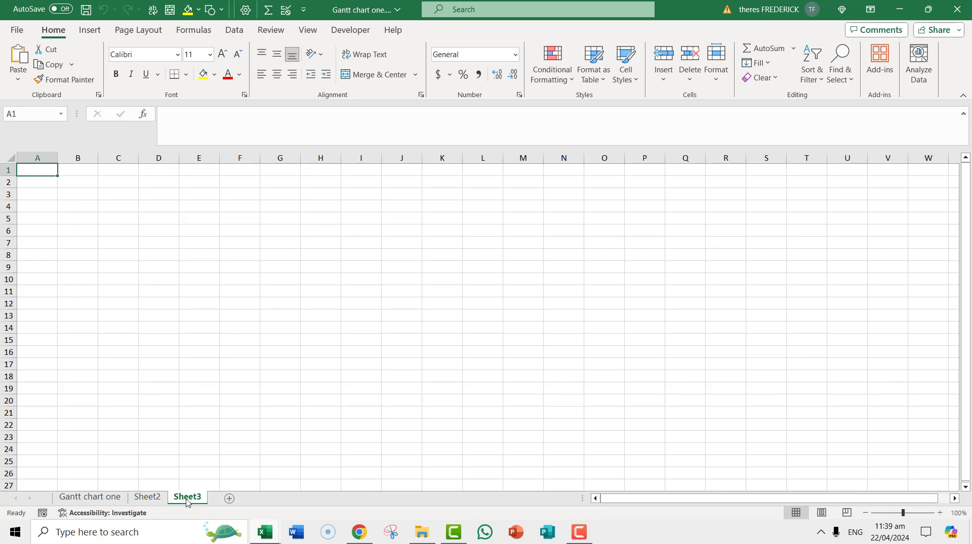
right_click(187, 502)
left_click(236, 326)
right_click(158, 501)
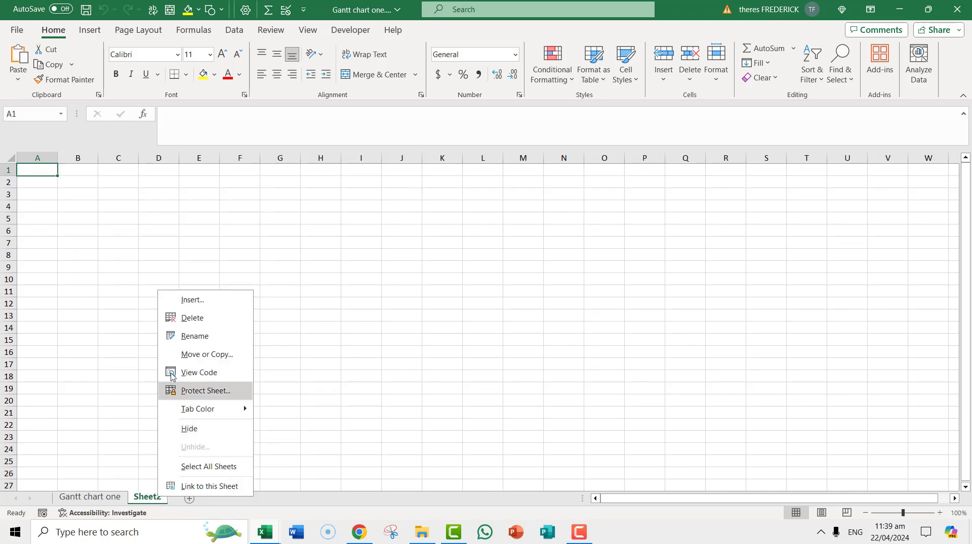
left_click(191, 318)
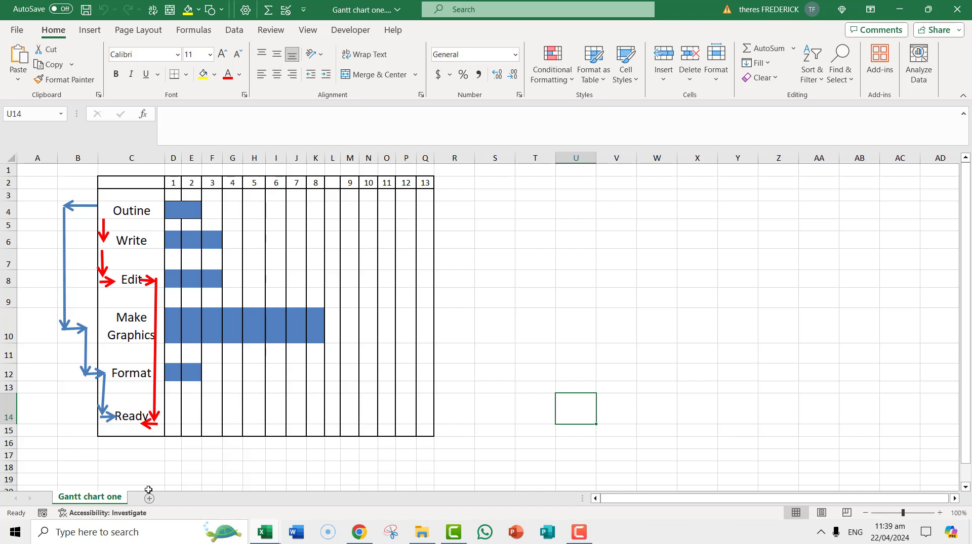
- Copy the Gantt chart one sheet to the end of the PROJECT DASHBOARD.xlsx workbook
right_click(99, 501)
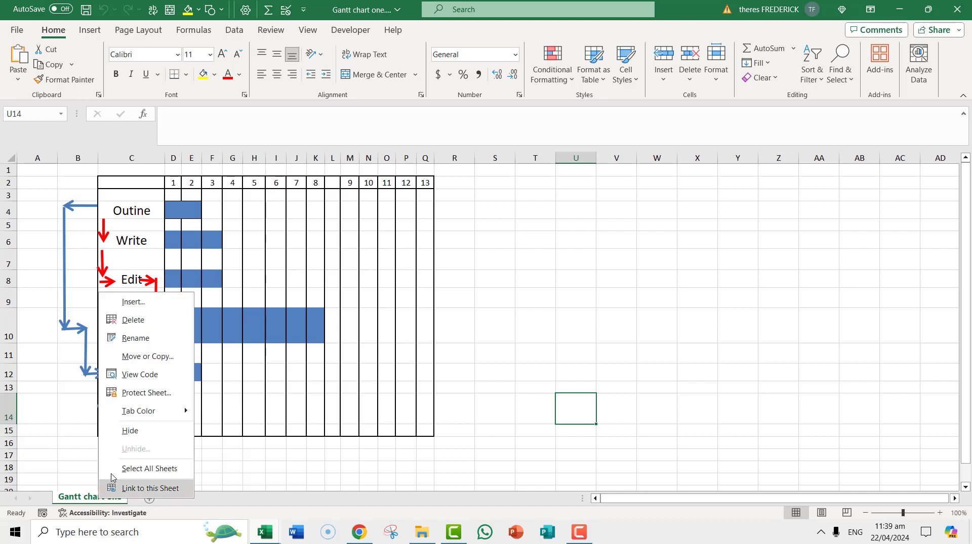
left_click(146, 357)
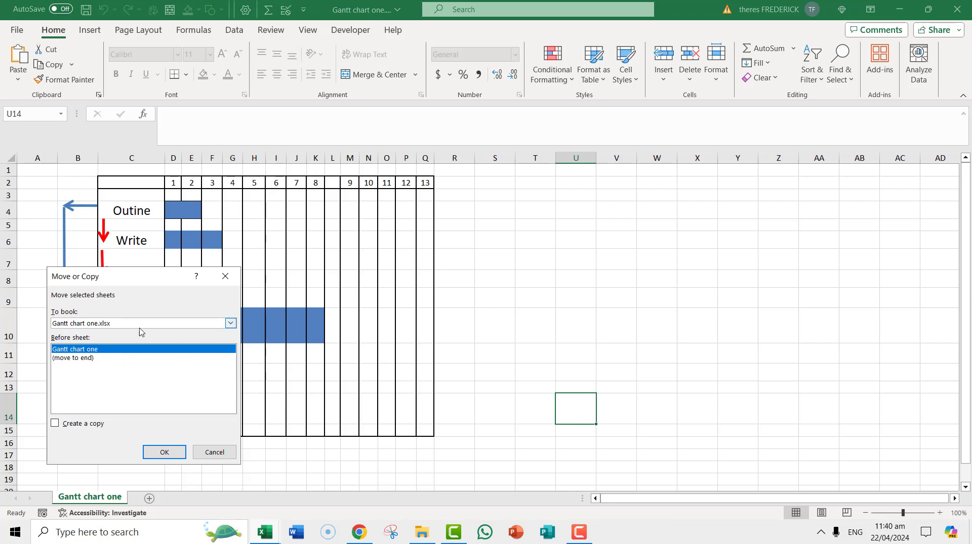
left_click(230, 324)
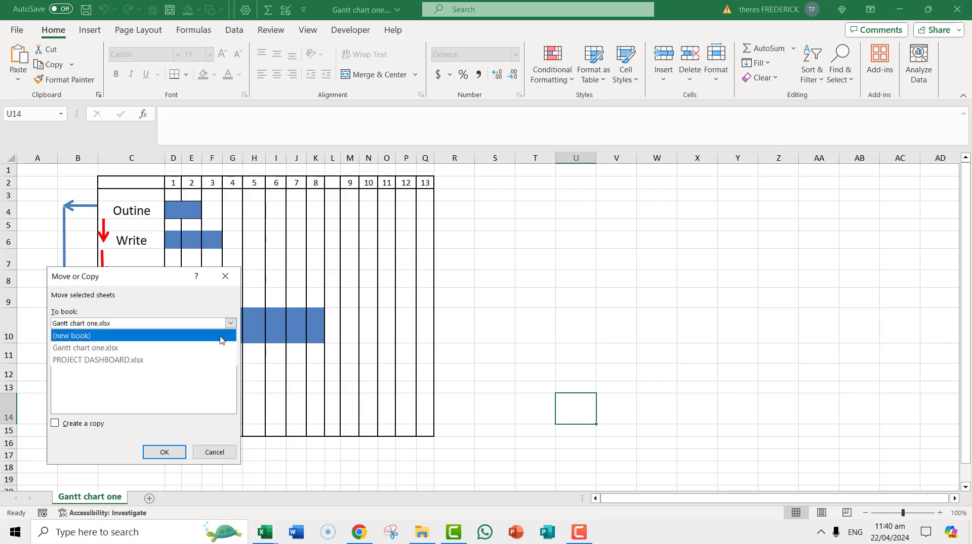
left_click(205, 367)
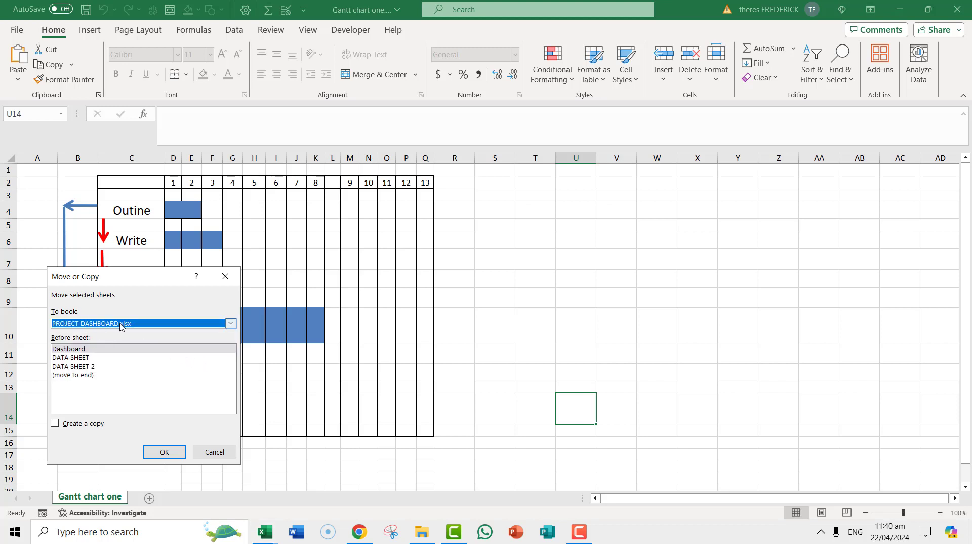
left_click(86, 376)
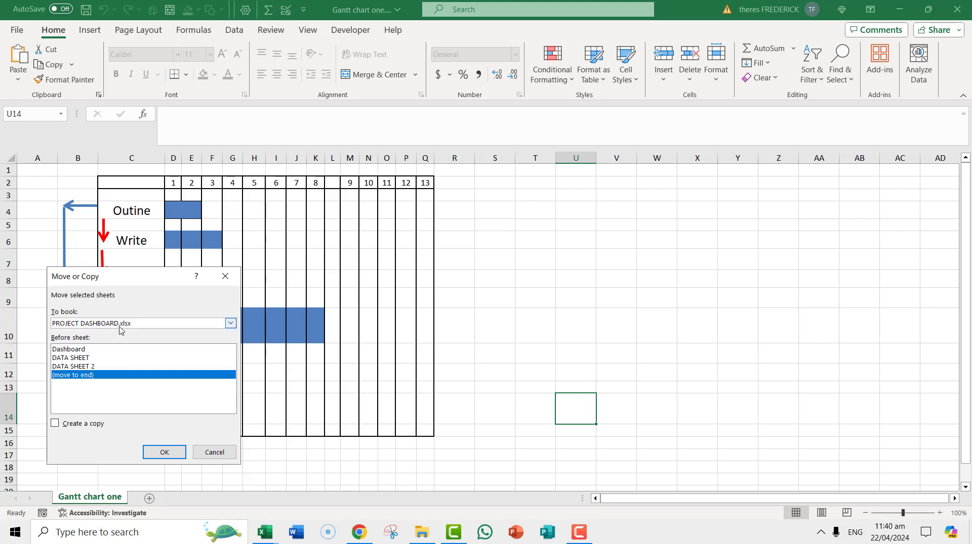
left_click(55, 425)
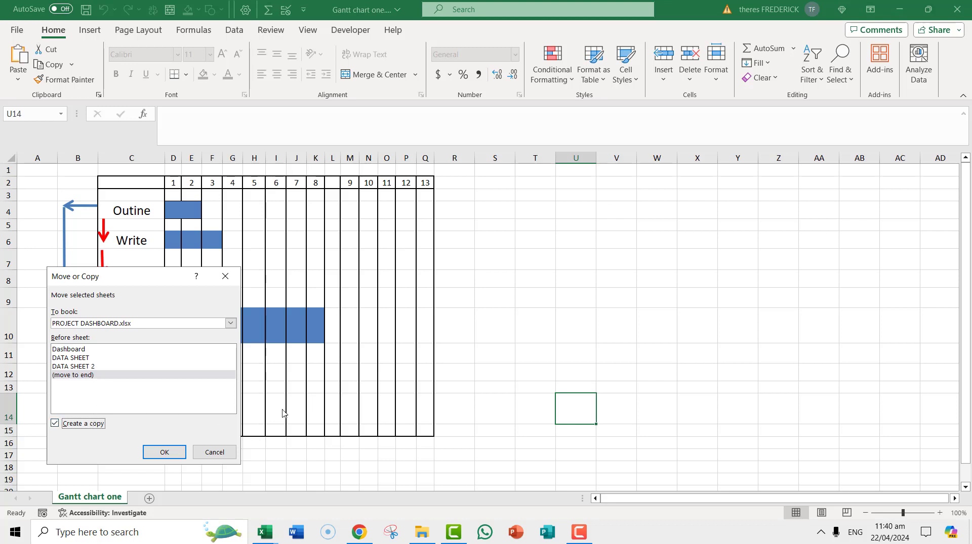
left_click(164, 453)
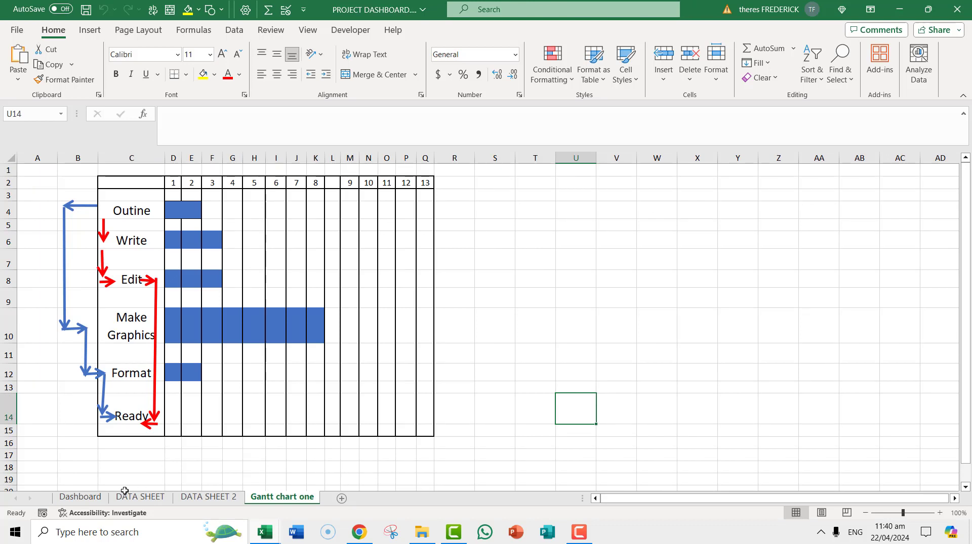
- Browse the Dashboard, DATA SHEET, DATA SHEET 2 and Gantt chart one sheets of the dashboard workbook
left_click(81, 497)
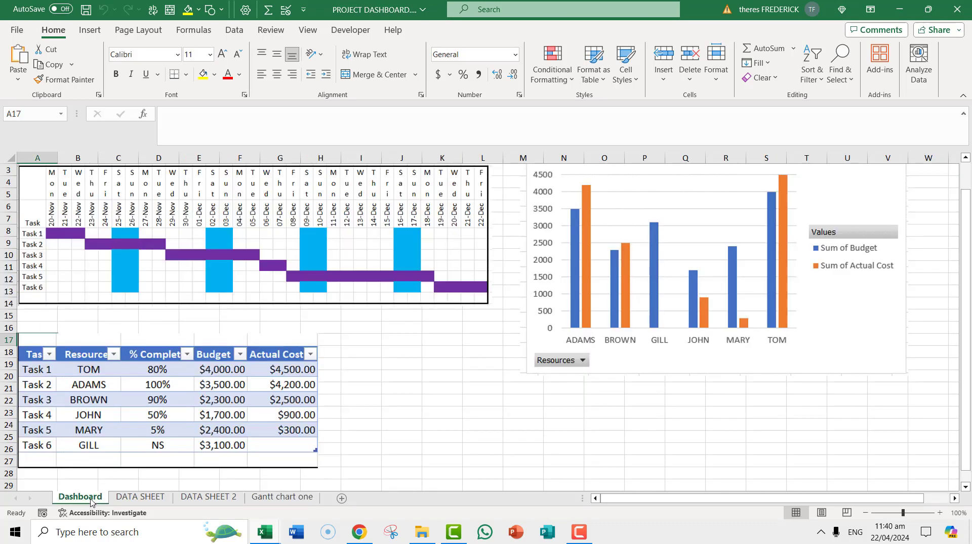
left_click(141, 497)
left_click(209, 498)
left_click(278, 499)
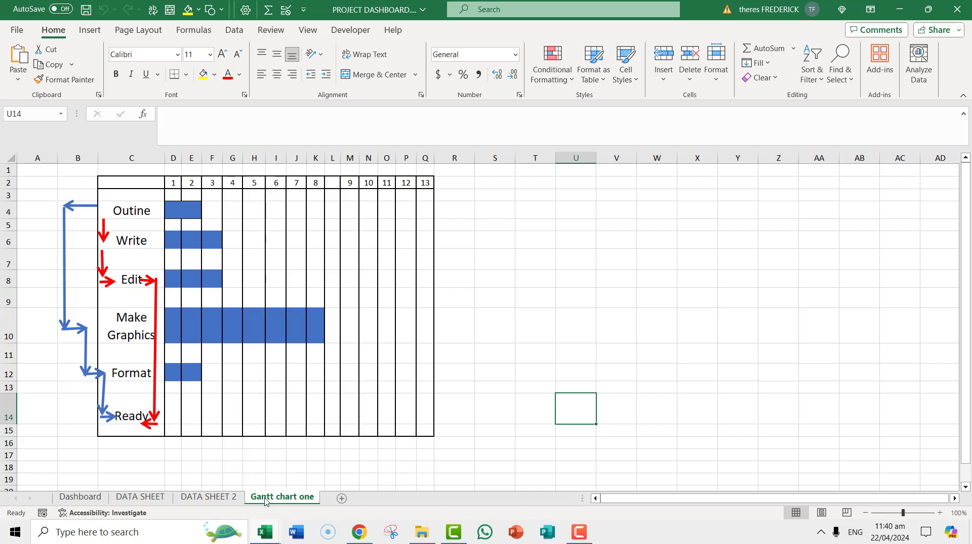
left_click(99, 498)
left_click(140, 498)
left_click(189, 499)
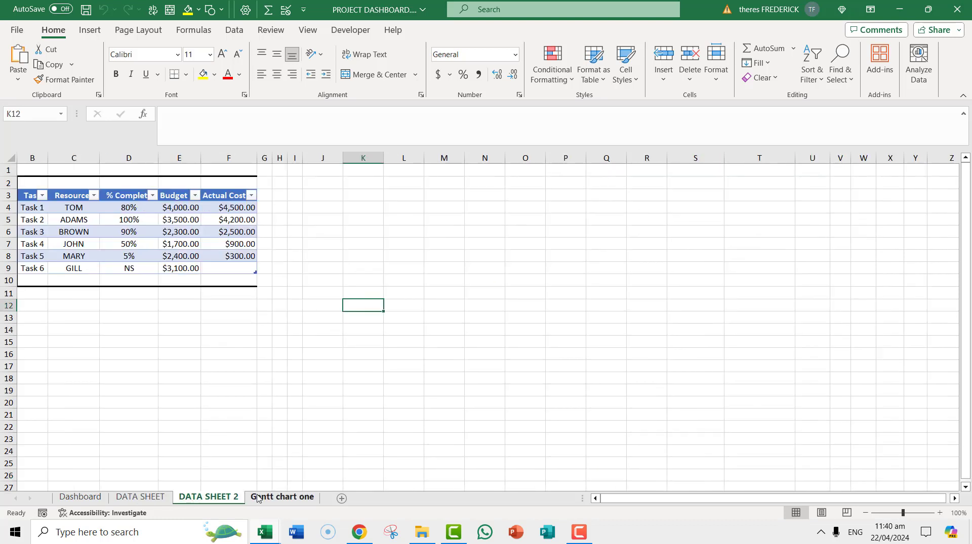
left_click(274, 498)
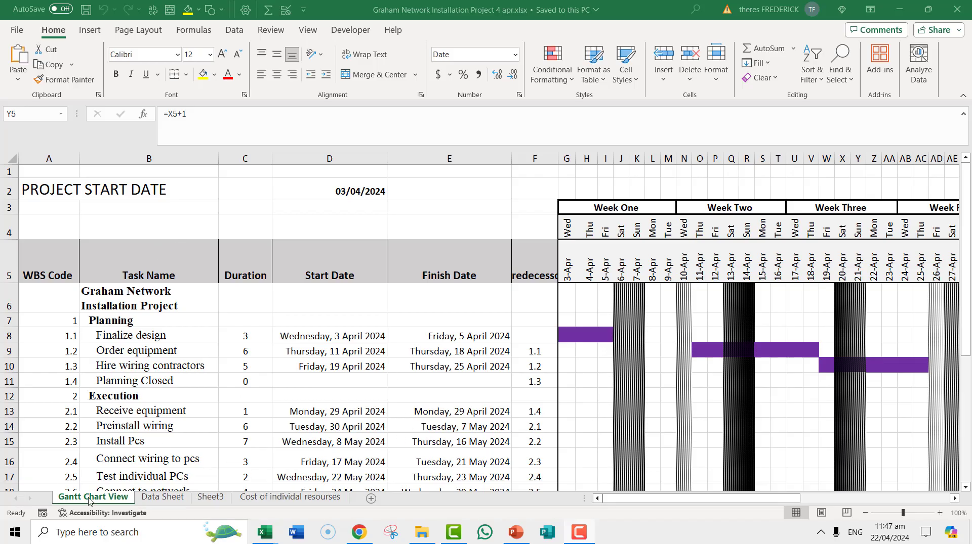
- Delete the empty Sheet3 from the Graham Network Installation Project workbook
left_click(118, 502)
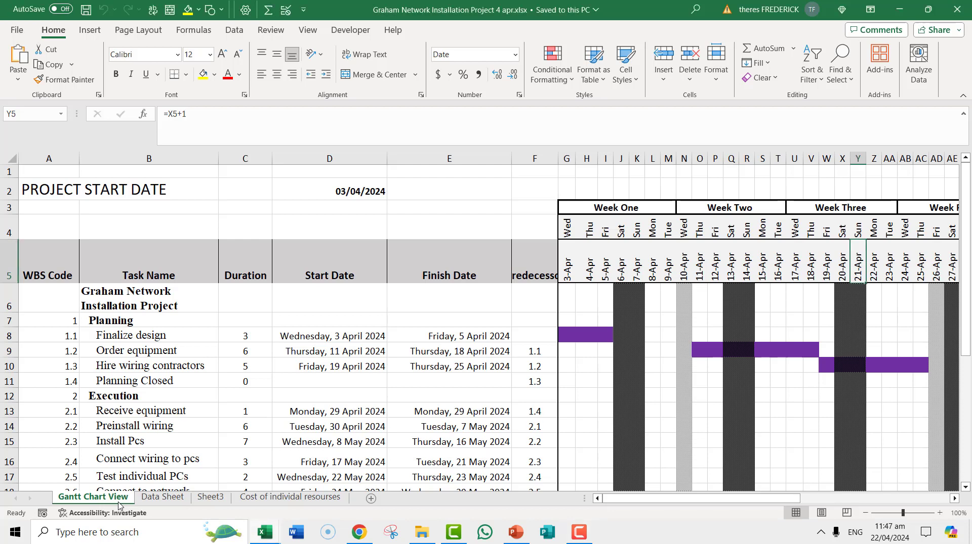
left_click(157, 499)
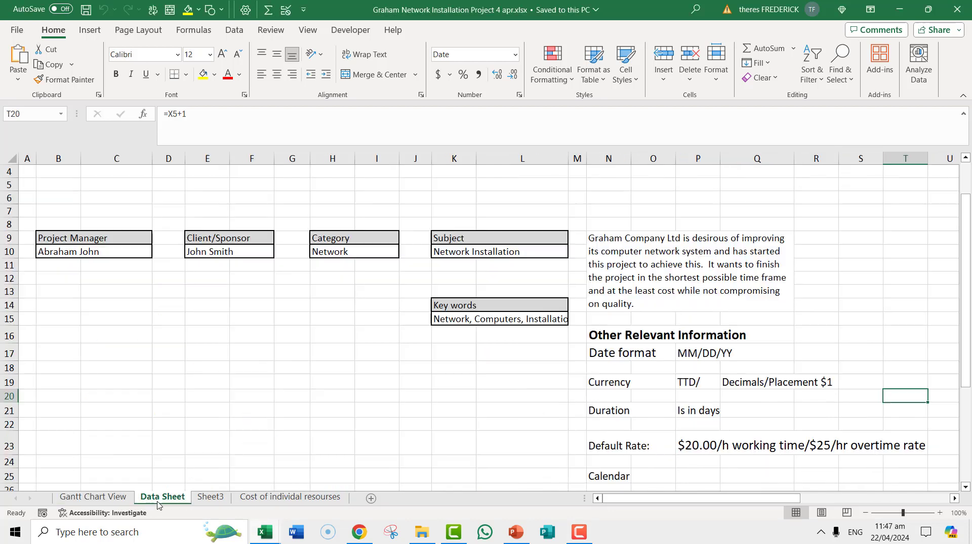
left_click(210, 498)
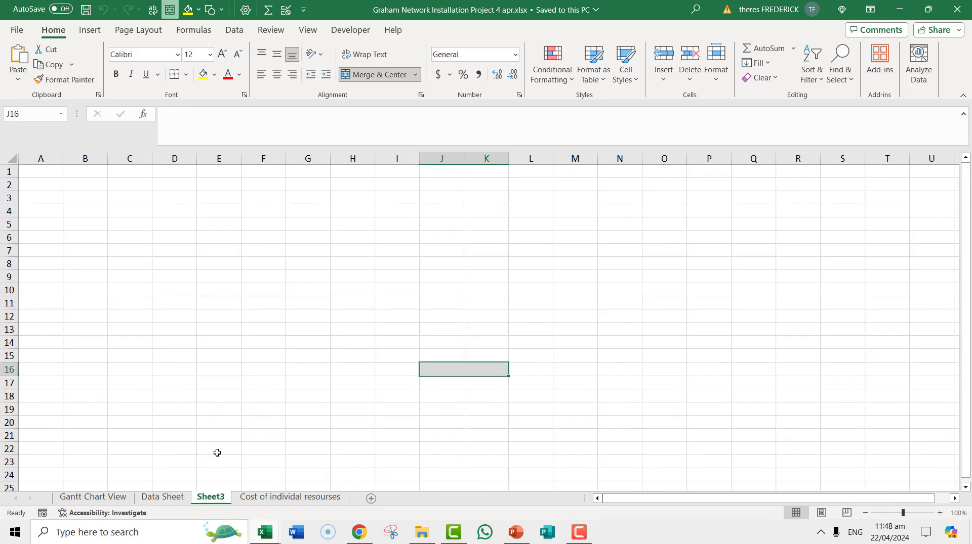
right_click(215, 494)
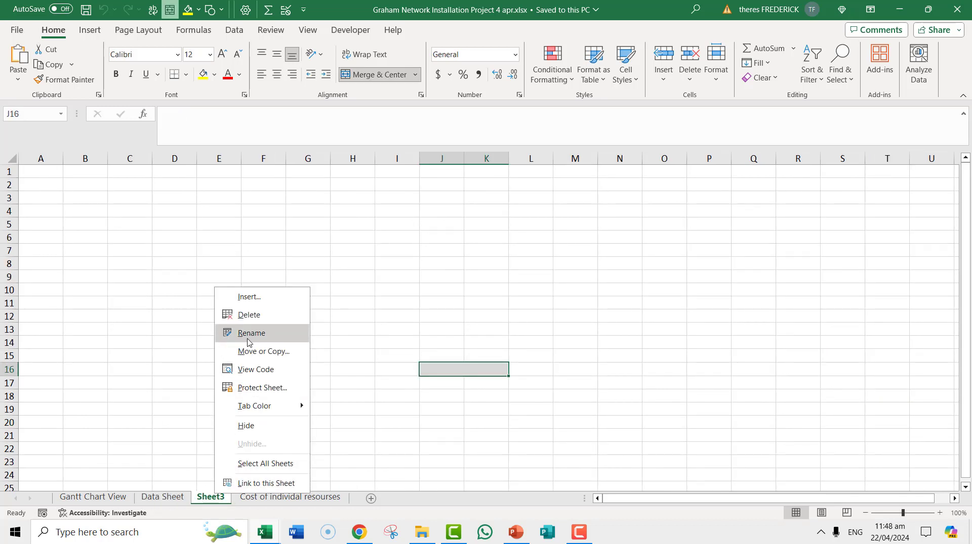
left_click(249, 315)
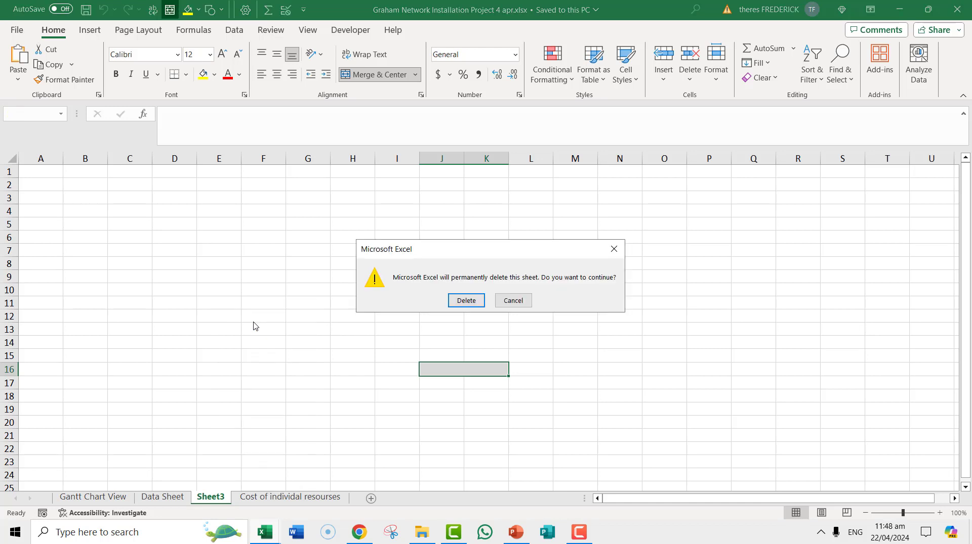
left_click(466, 300)
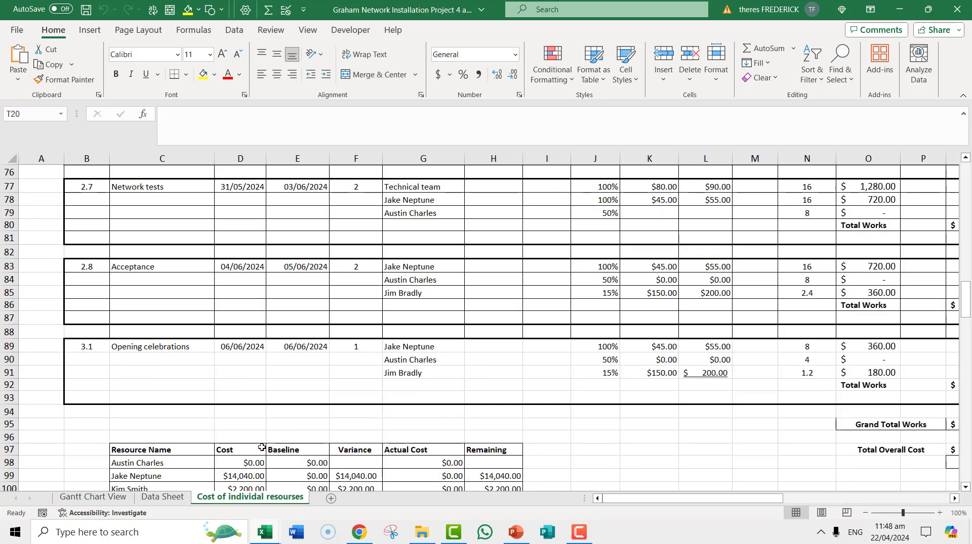
- Review the Gantt Chart View, Data Sheet and Cost of individal resourses sheets, scrolling through the cost tables
left_click(92, 499)
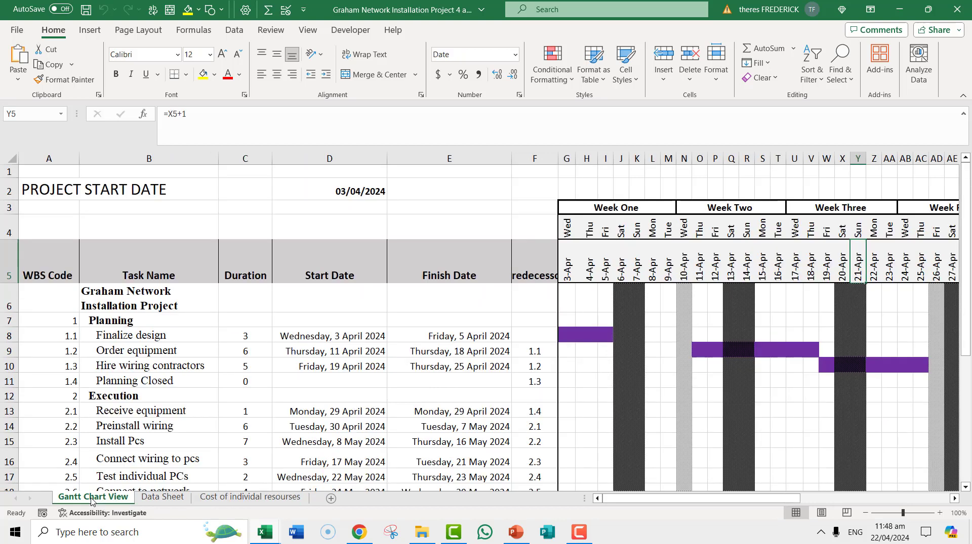
left_click(163, 498)
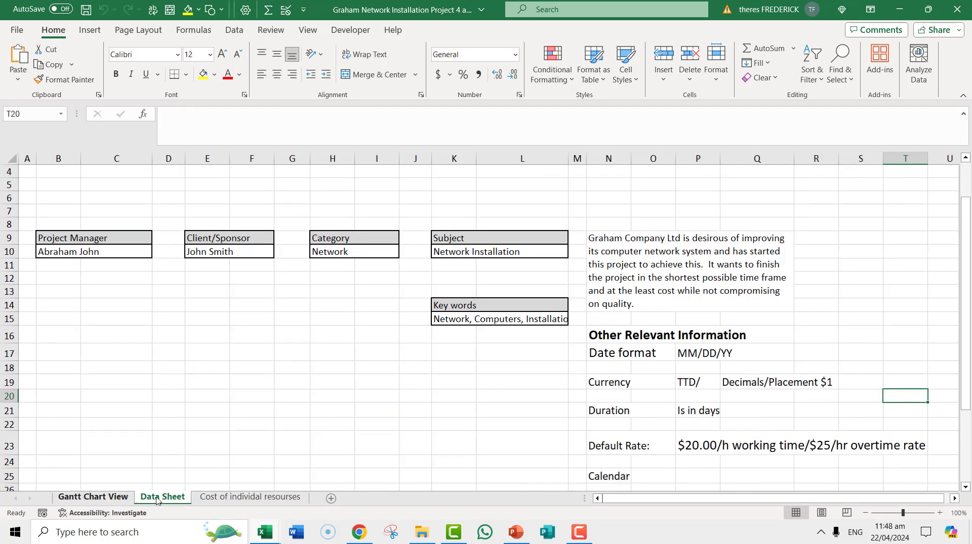
left_click(257, 498)
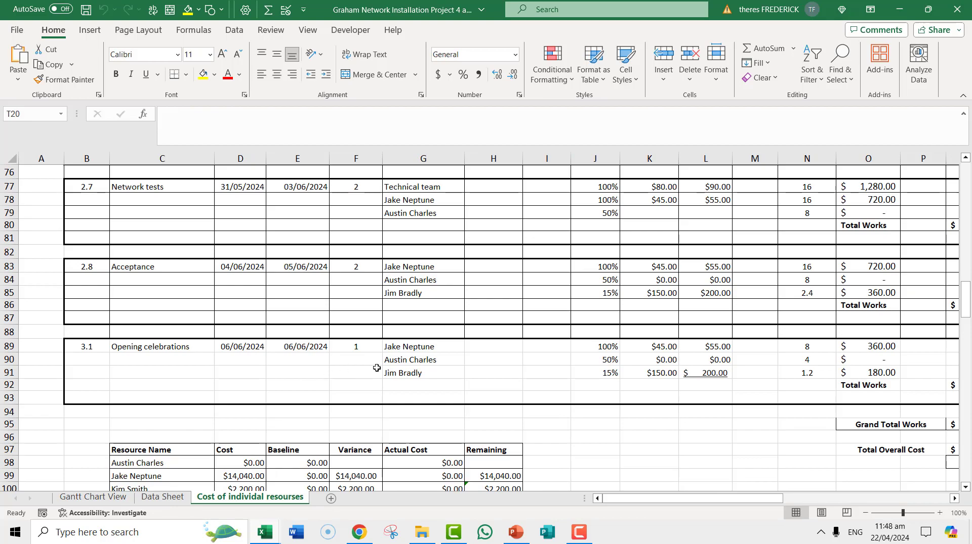
scroll(370, 370, "up", 10)
scroll(370, 370, "up", 12)
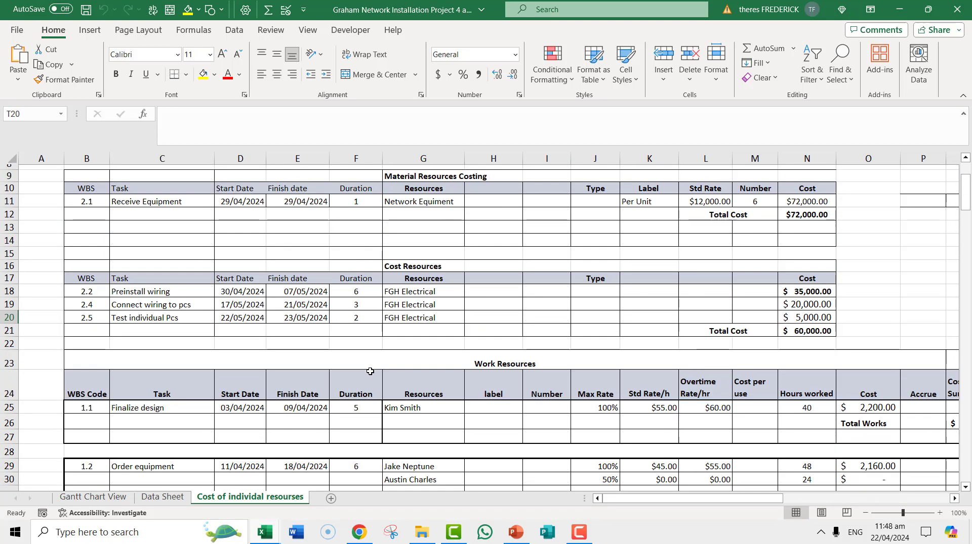
scroll(370, 372, "down", 2)
scroll(369, 371, "up", 3)
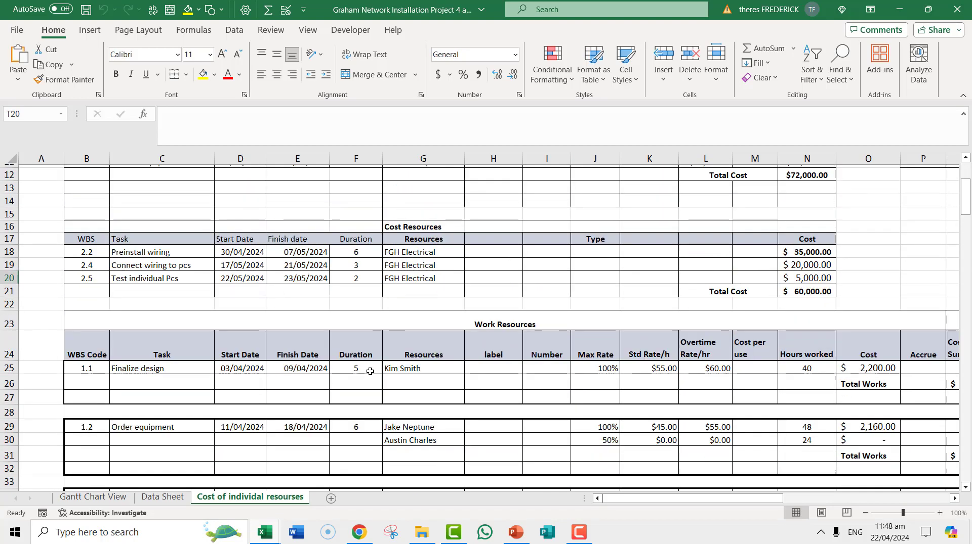
scroll(368, 372, "down", 12)
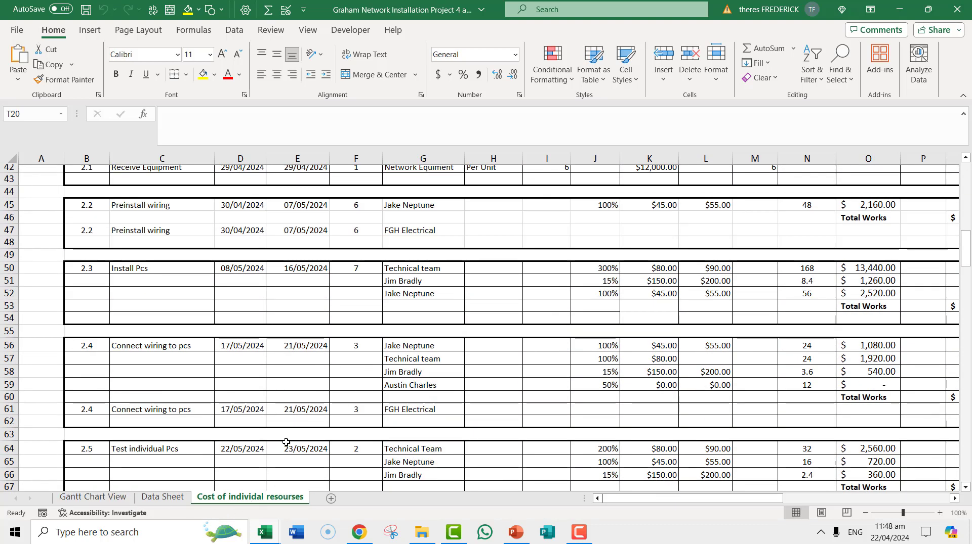
scroll(302, 421, "down", 4)
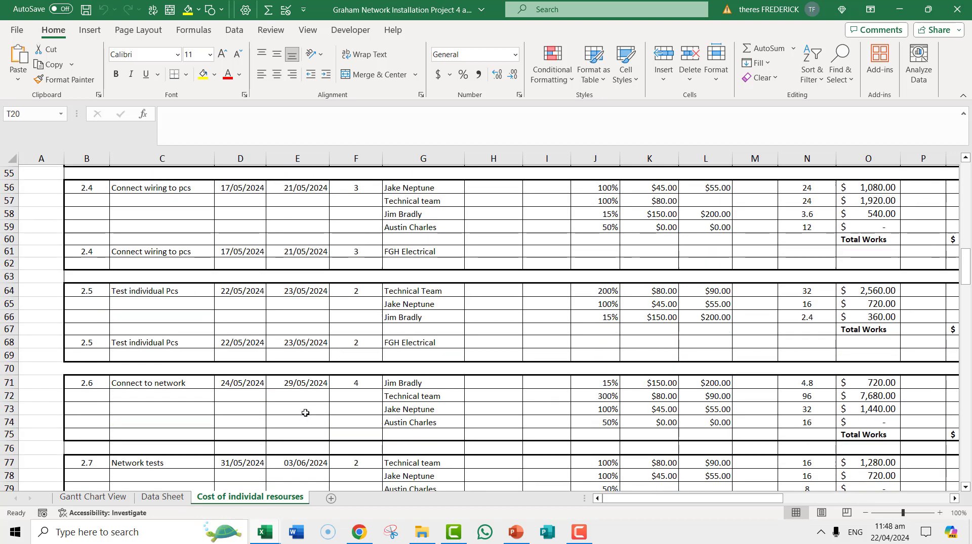
scroll(303, 424, "down", 3)
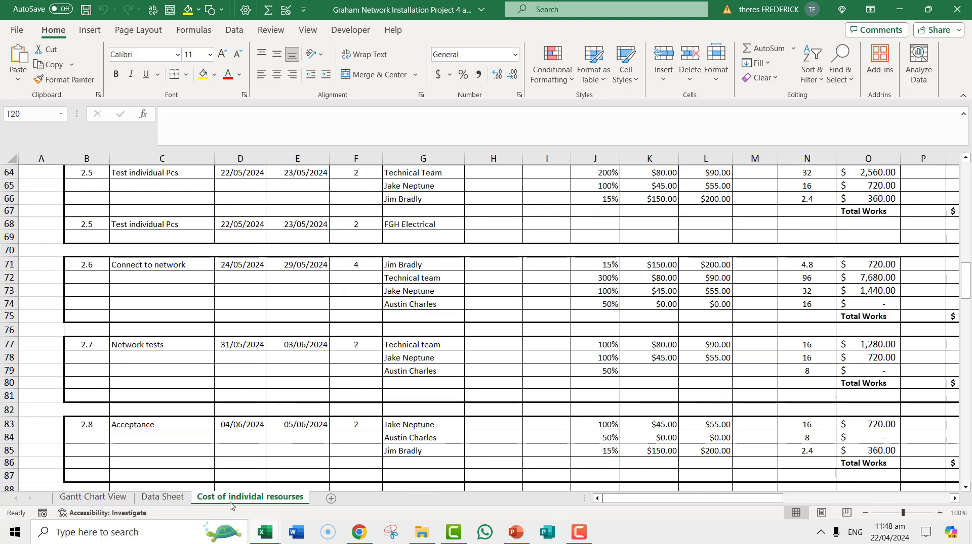
left_click(92, 498)
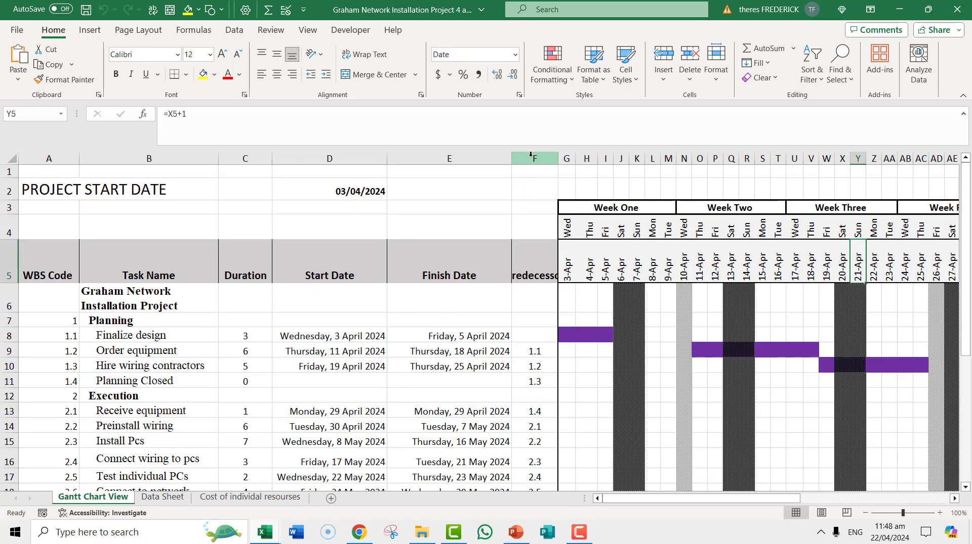
- Insert a blank column at column F beside the Predecessor column and undo the insertion
scroll(382, 268, "down", 2)
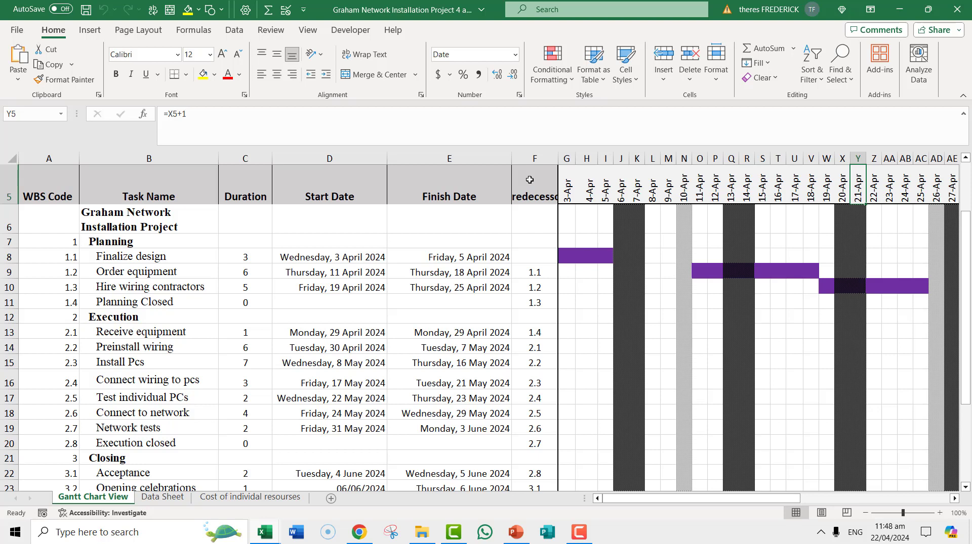
left_click(531, 163)
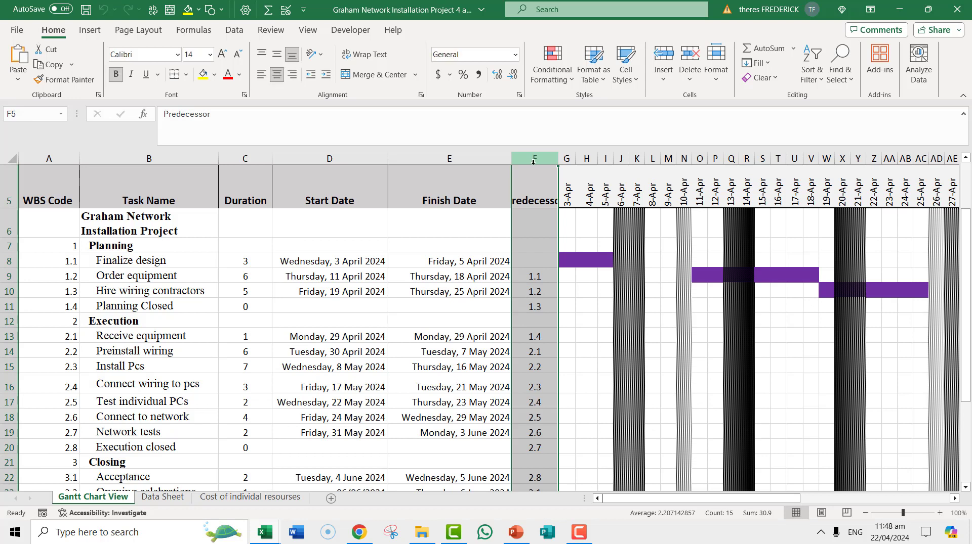
right_click(531, 174)
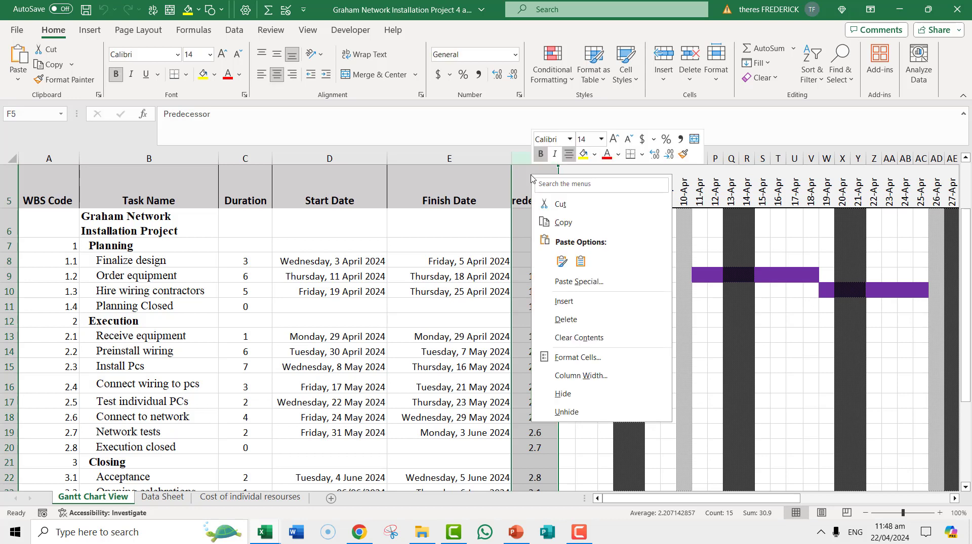
left_click(565, 303)
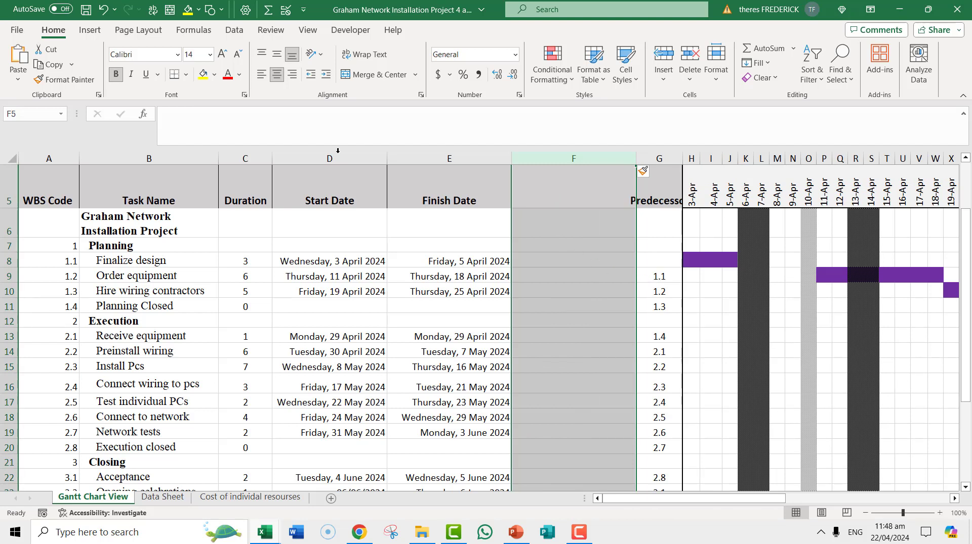
left_click(103, 9)
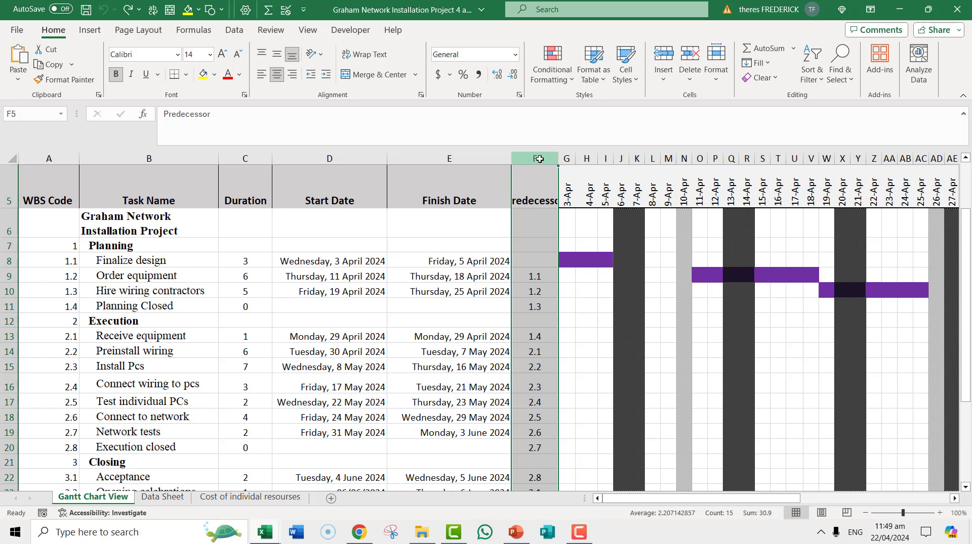
- Insert three blank columns after the Predecessor column, ahead of the Gantt timeline
right_click(540, 161)
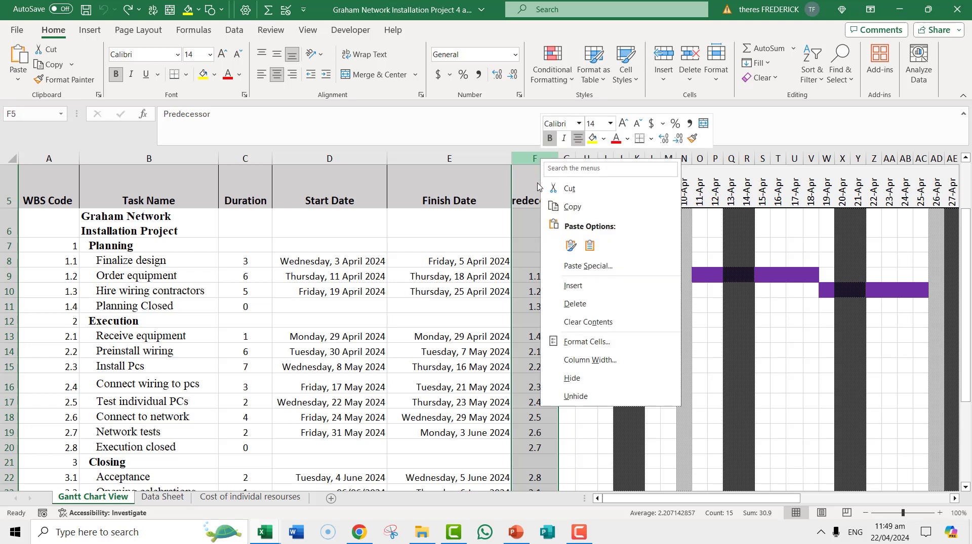
key("Escape")
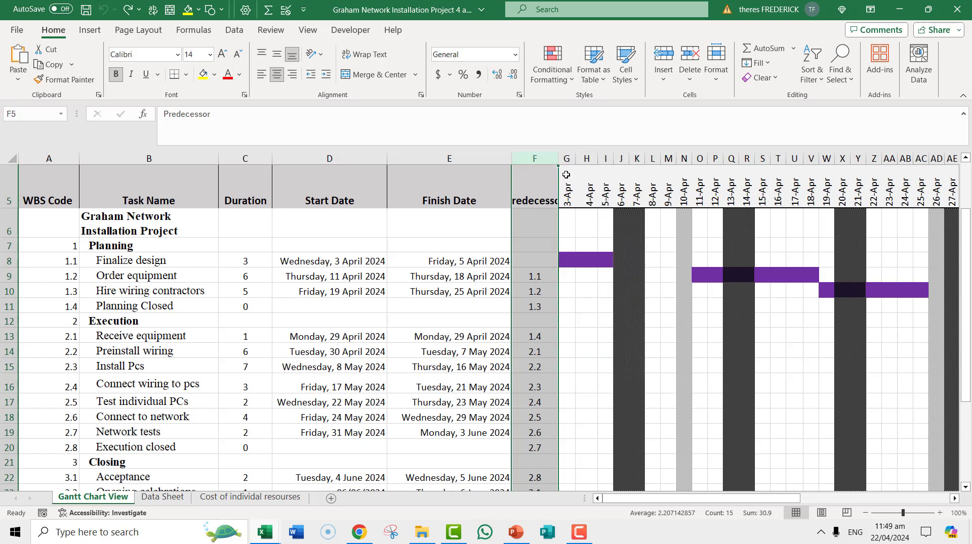
left_click(566, 158)
right_click(566, 159)
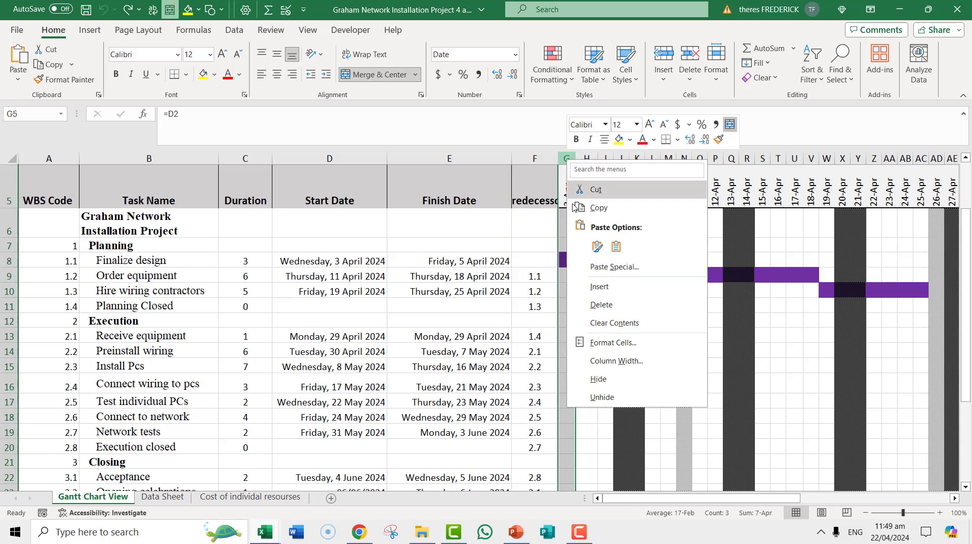
key("Escape")
key("ctrl+shift+plus")
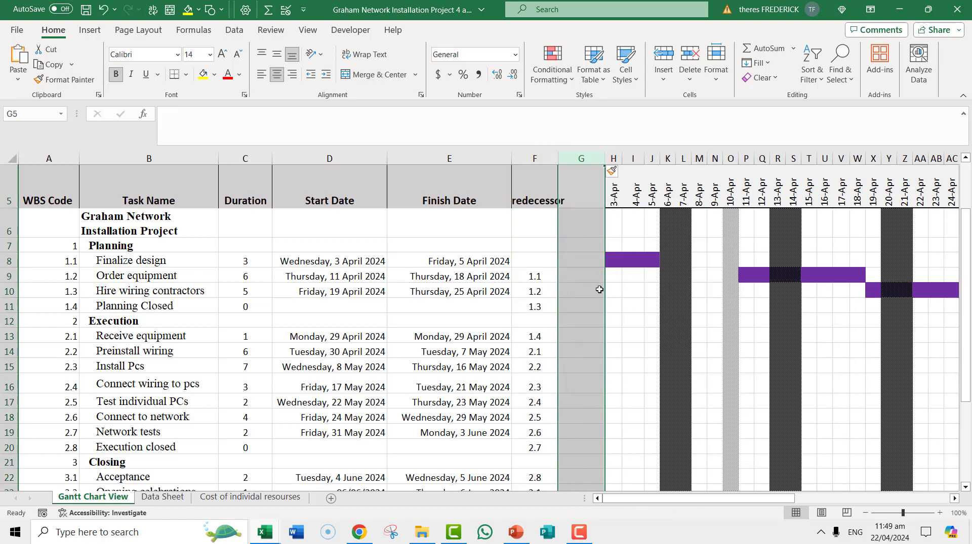
right_click(580, 157)
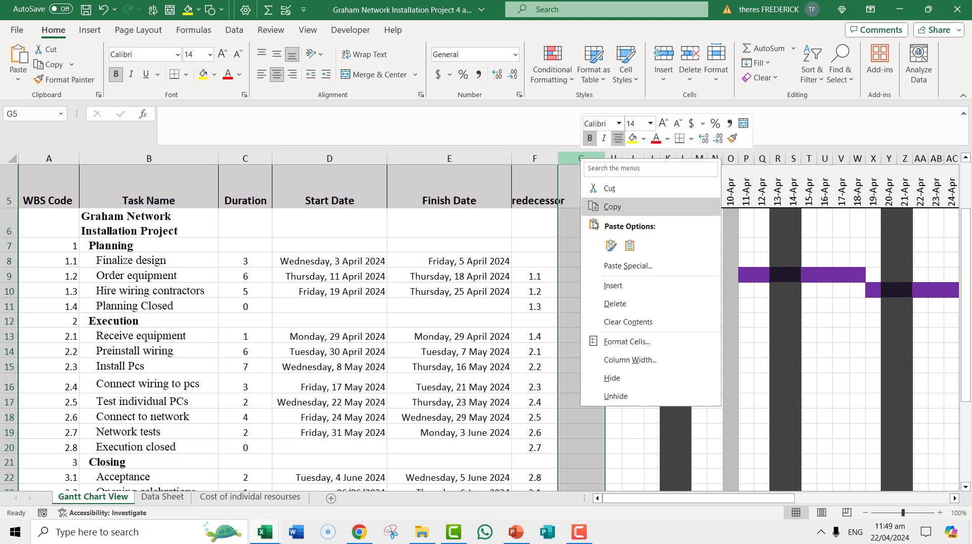
left_click(610, 303)
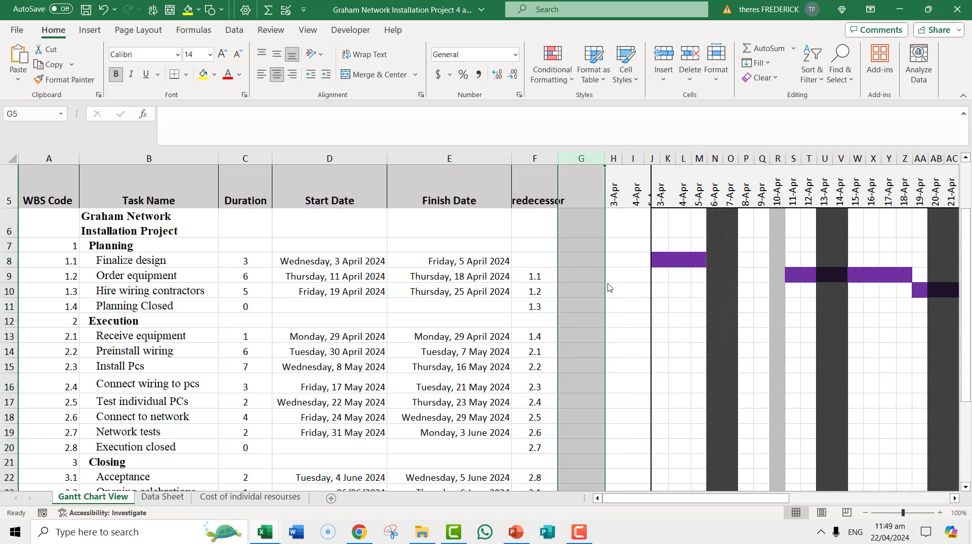
right_click(578, 155)
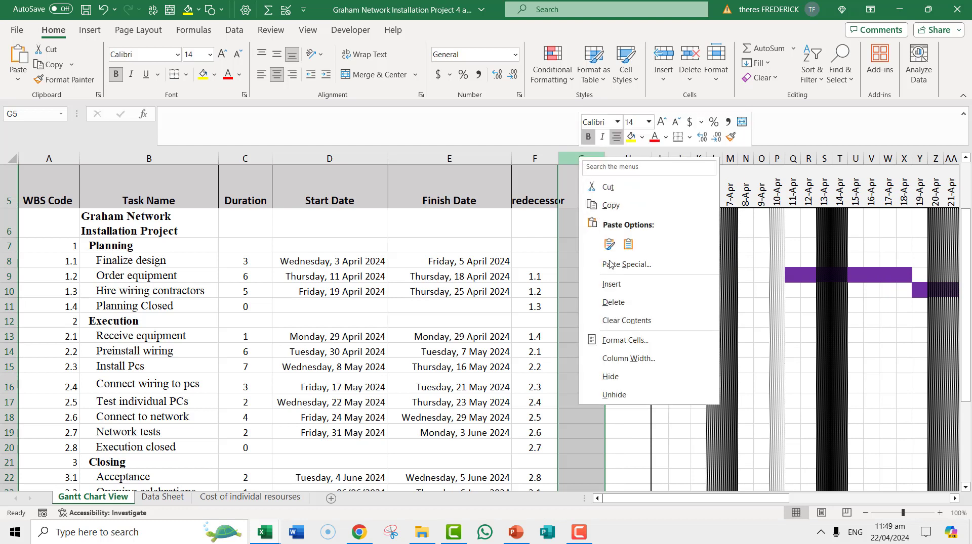
left_click(613, 286)
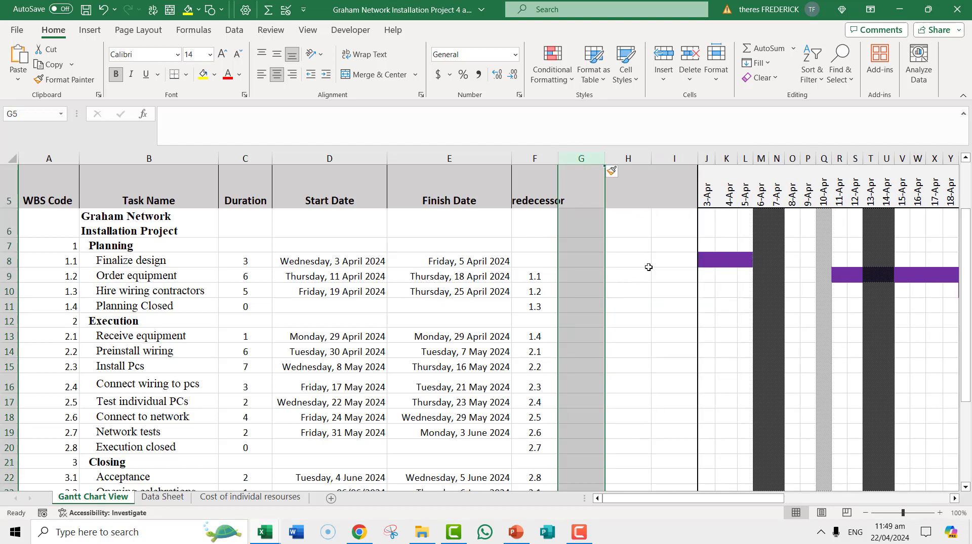
- Enter the heading Resources in cell G5
left_click(579, 188)
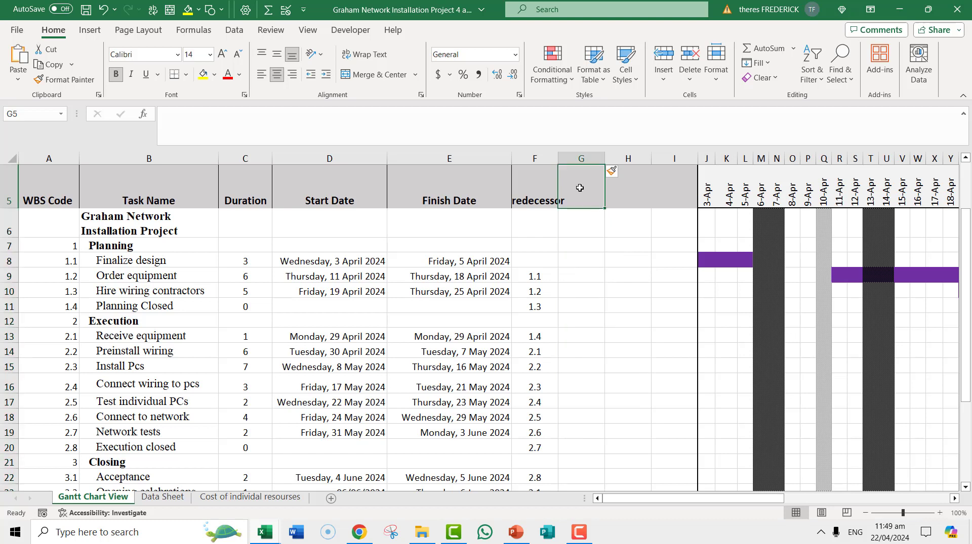
type("Resources")
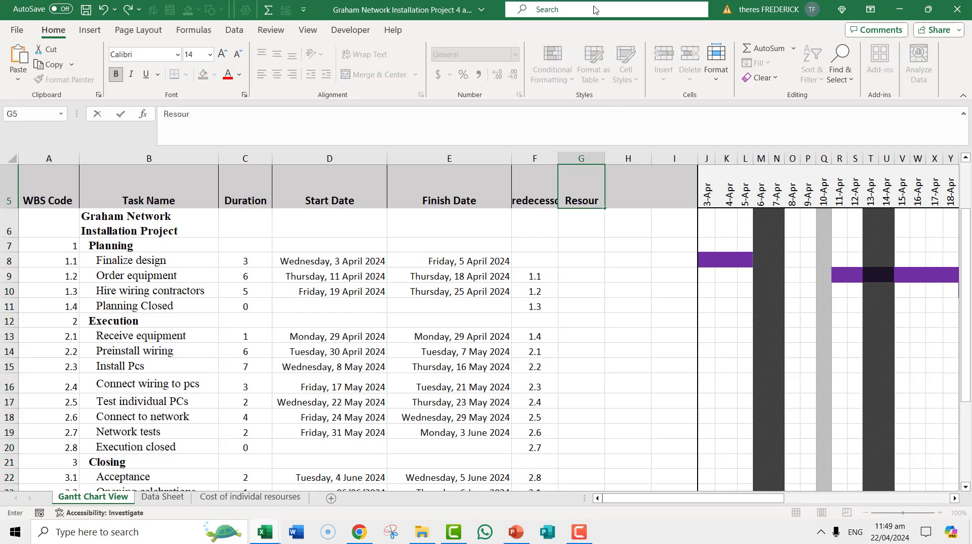
left_click(603, 234)
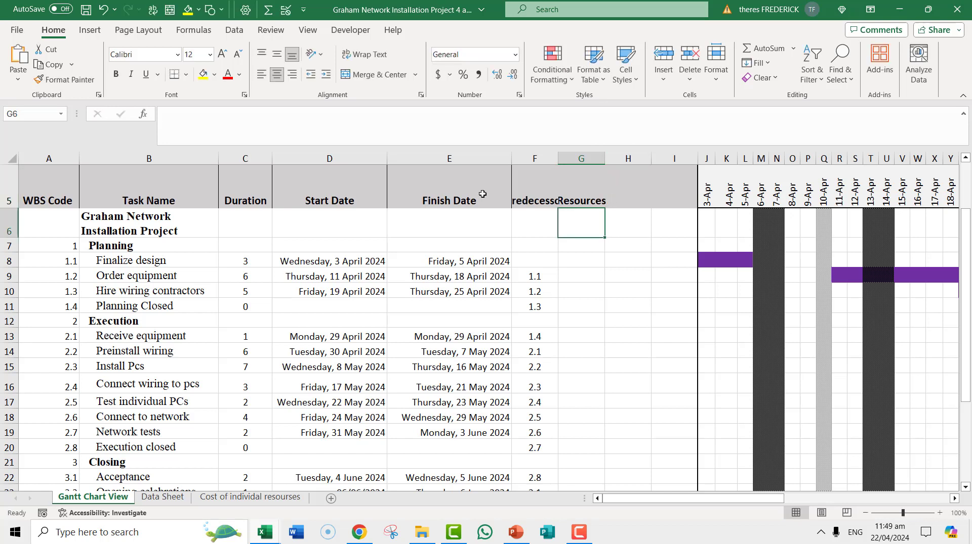
- Reduce the font size of the header cells A5 to G5 and widen the Predecessor column slightly
left_click_drag(27, 194, 577, 190)
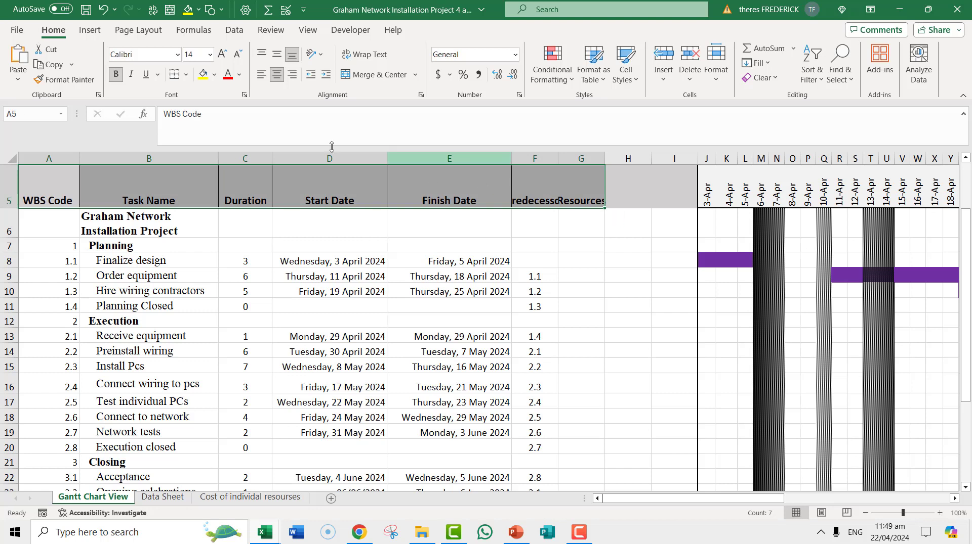
left_click(209, 54)
left_click(194, 132)
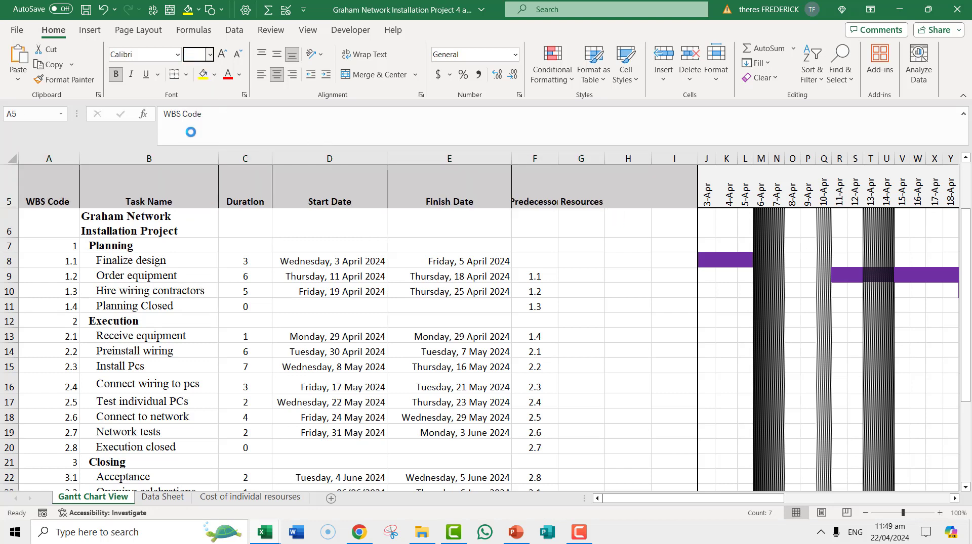
left_click(569, 232)
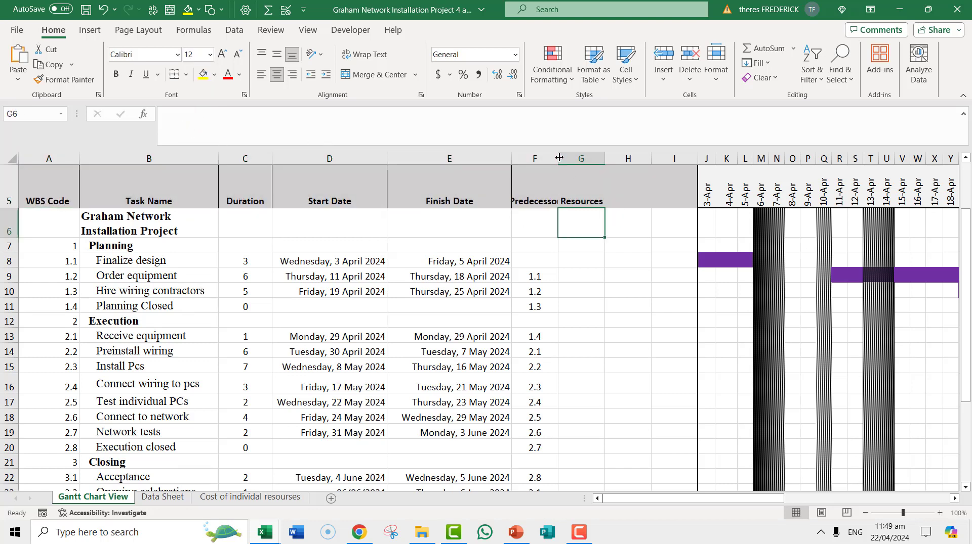
left_click_drag(559, 158, 563, 158)
- Enter the heading Planned Cost in cell H5
left_click(634, 189)
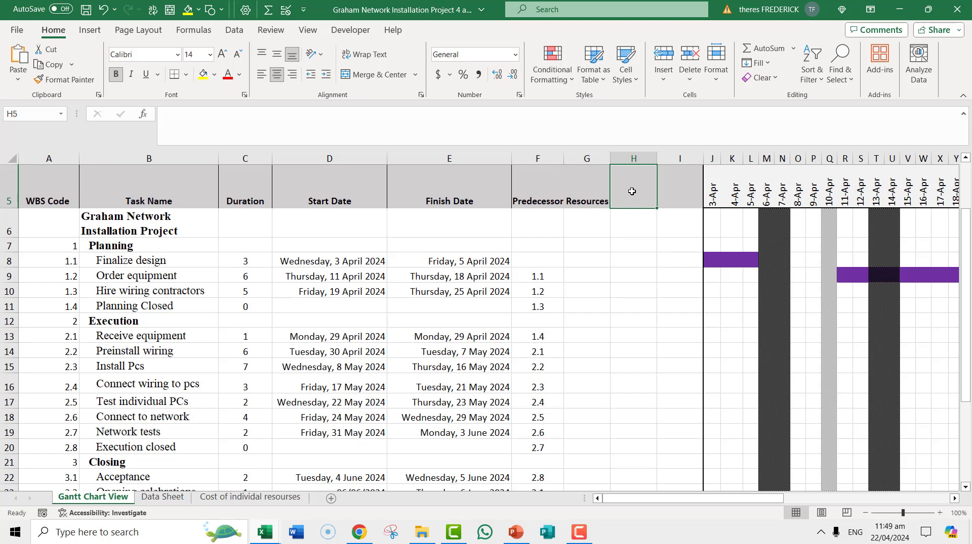
type("Budge")
type("t")
key("BackSpace")
type("ts")
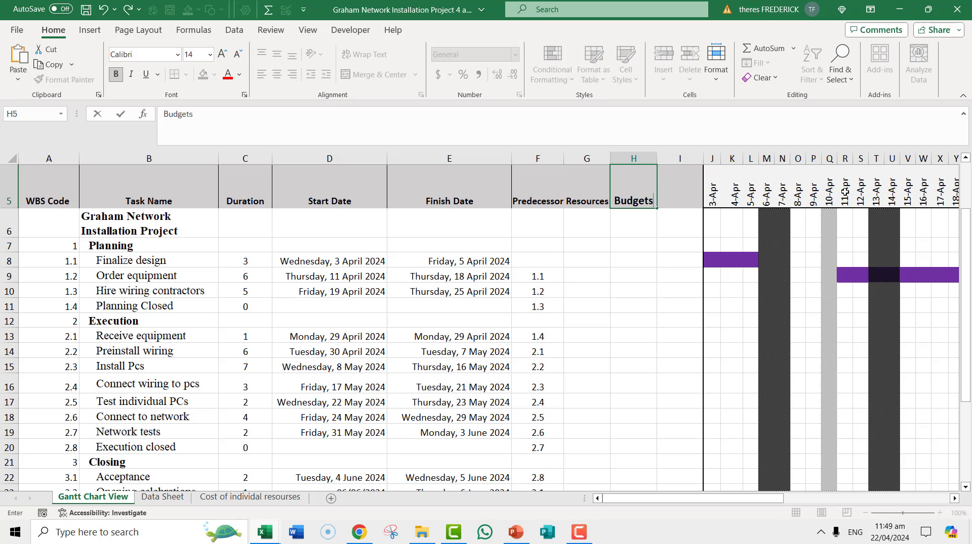
key("BackSpace")
left_click(616, 200)
type("Planned ")
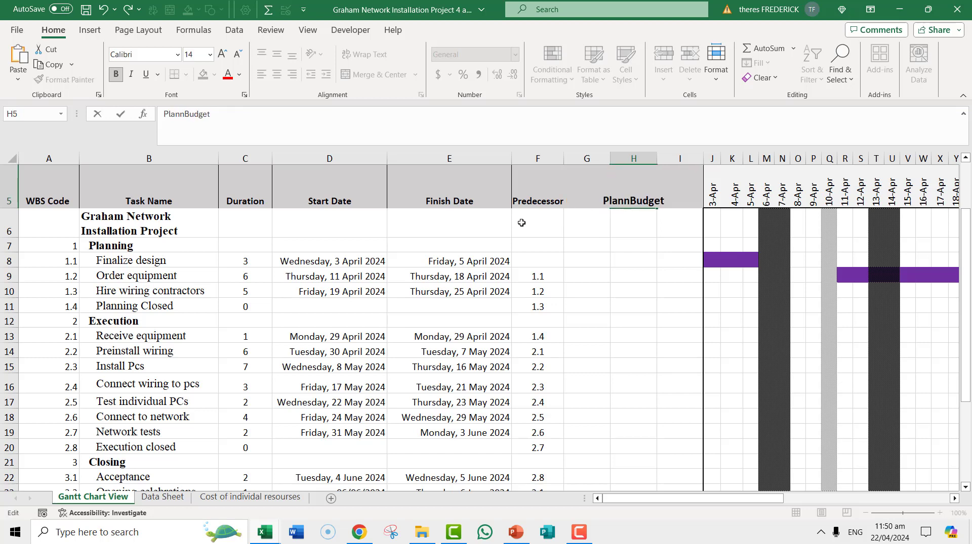
type("Cost")
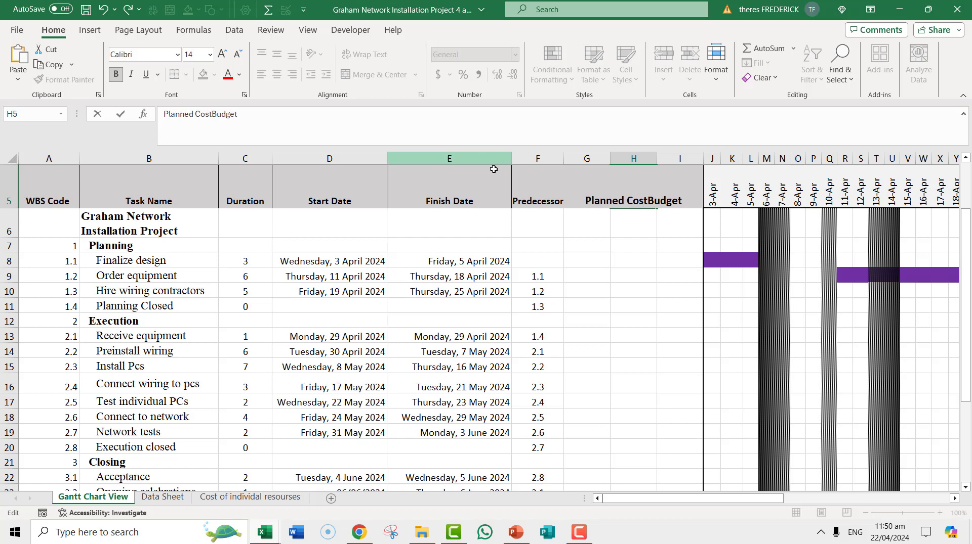
key("Delete")
key("Delete")
key("Delete")
key("Delete")
key("Delete")
key("Delete")
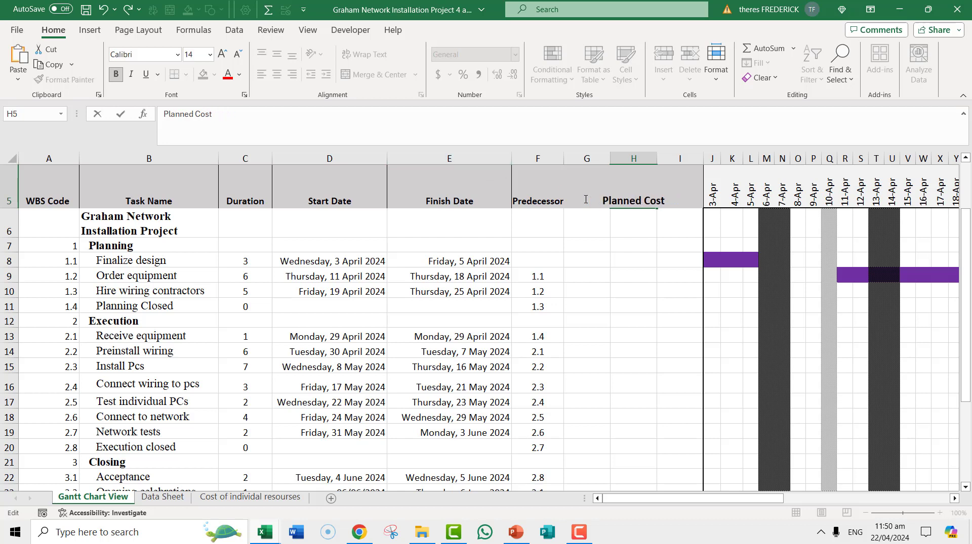
left_click(645, 302)
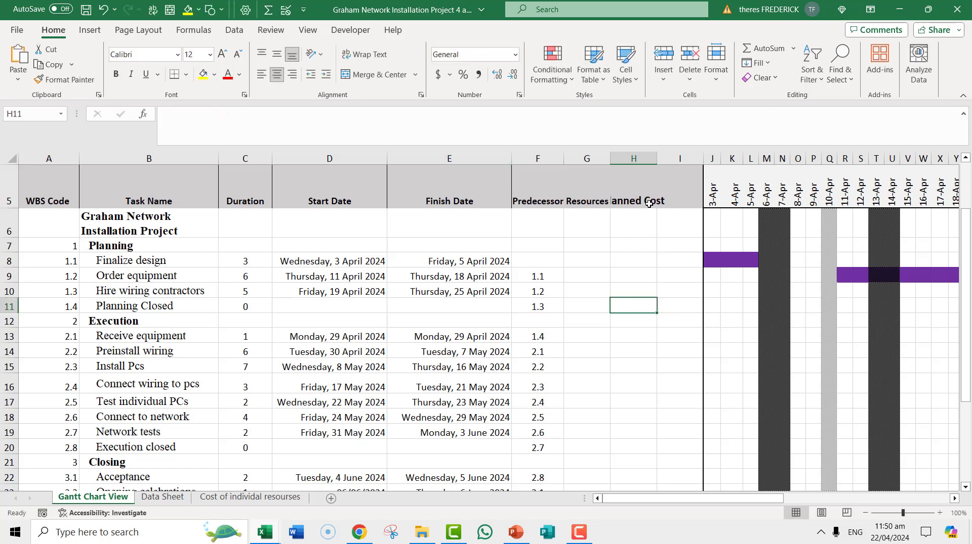
- Wrap the text of the Planned Cost heading
left_click(648, 201)
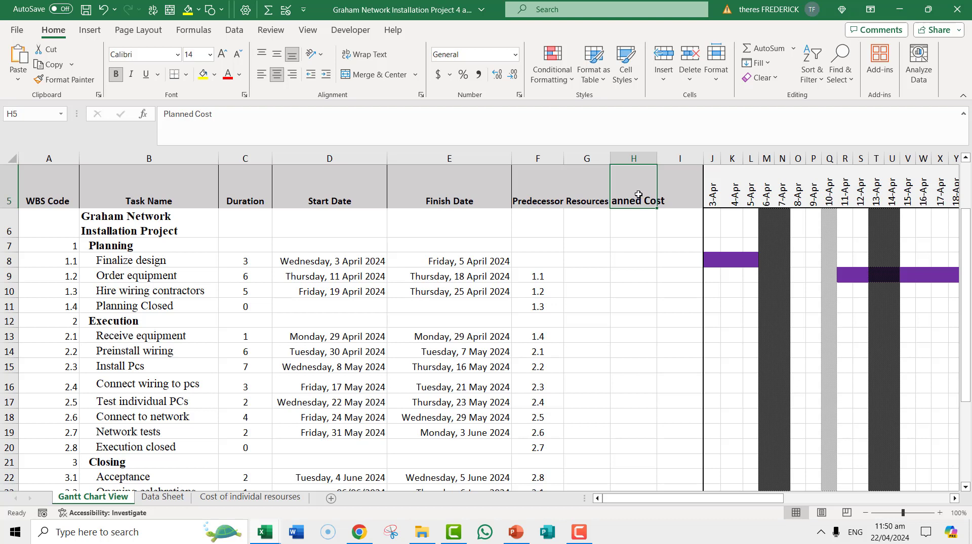
right_click(638, 195)
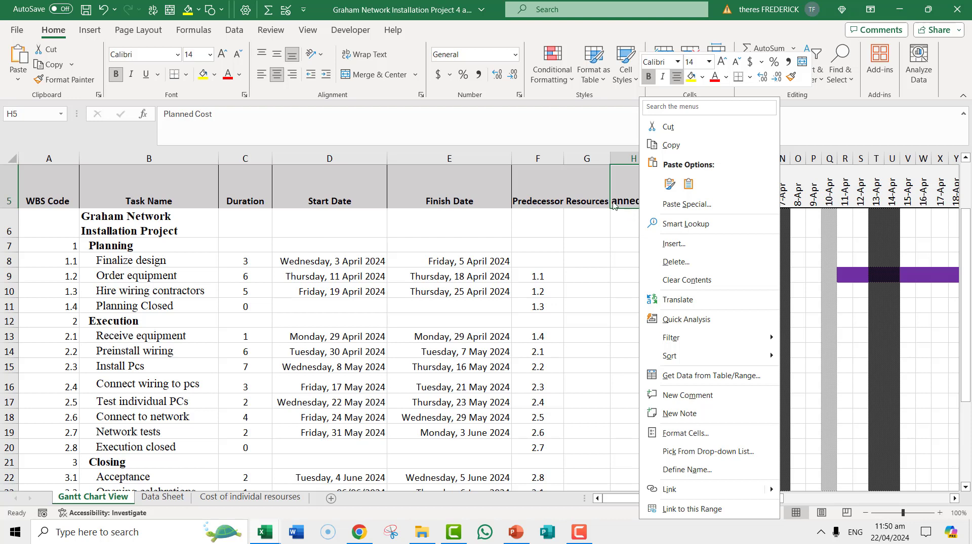
left_click(623, 196)
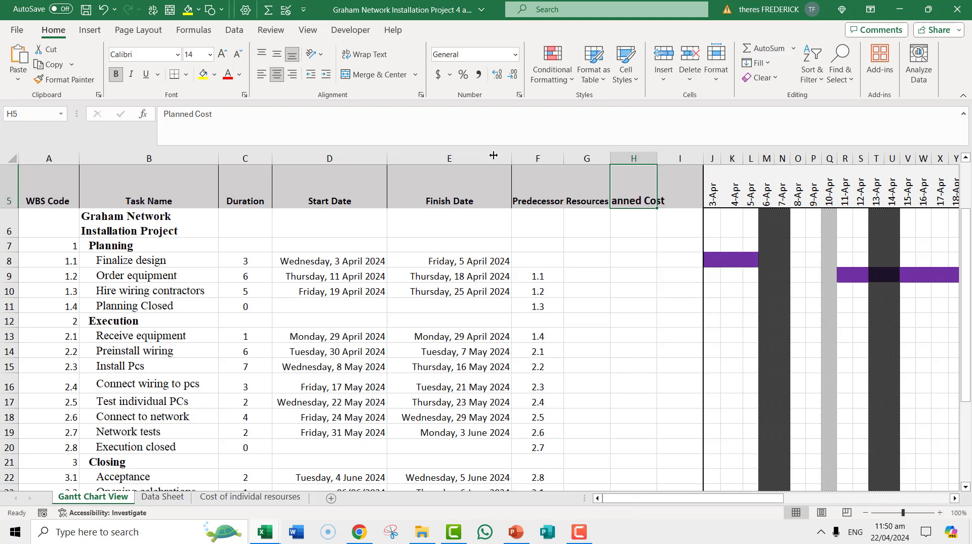
left_click(364, 54)
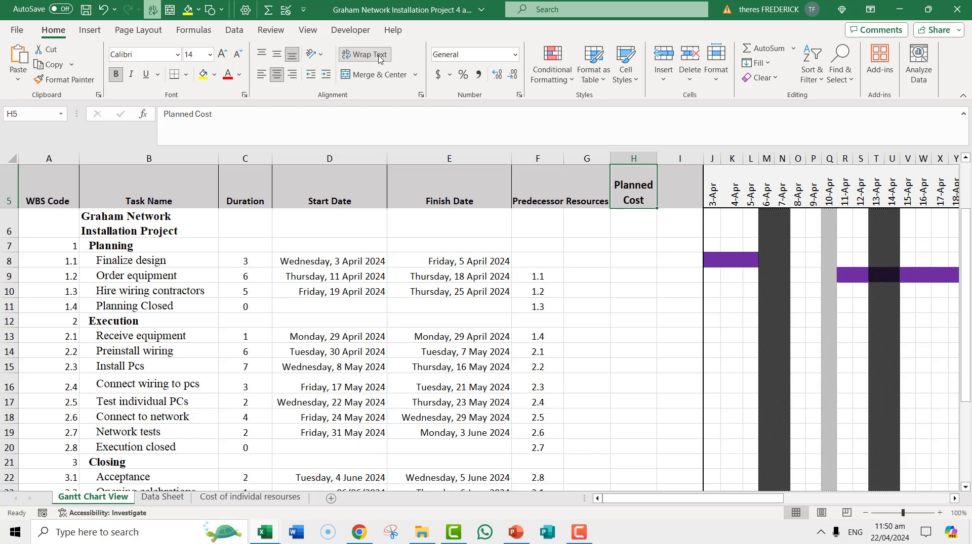
- Enter the heading Actual Cost in cell I5 and wrap its text
left_click(677, 193)
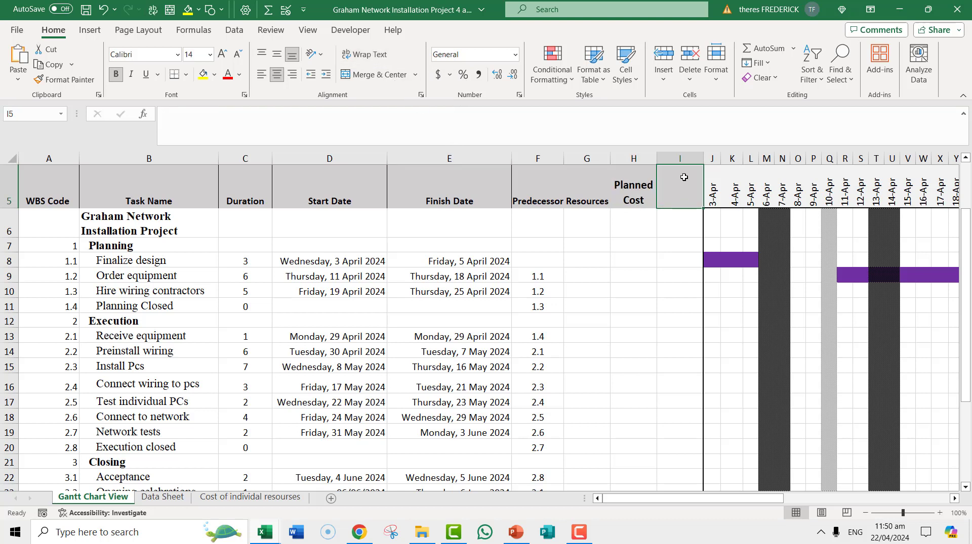
type("Actual")
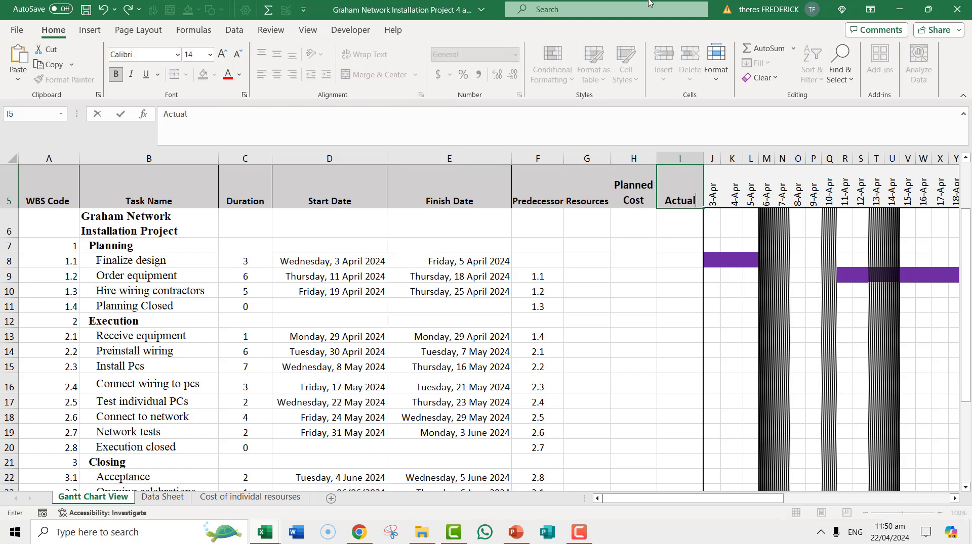
type(" Cost")
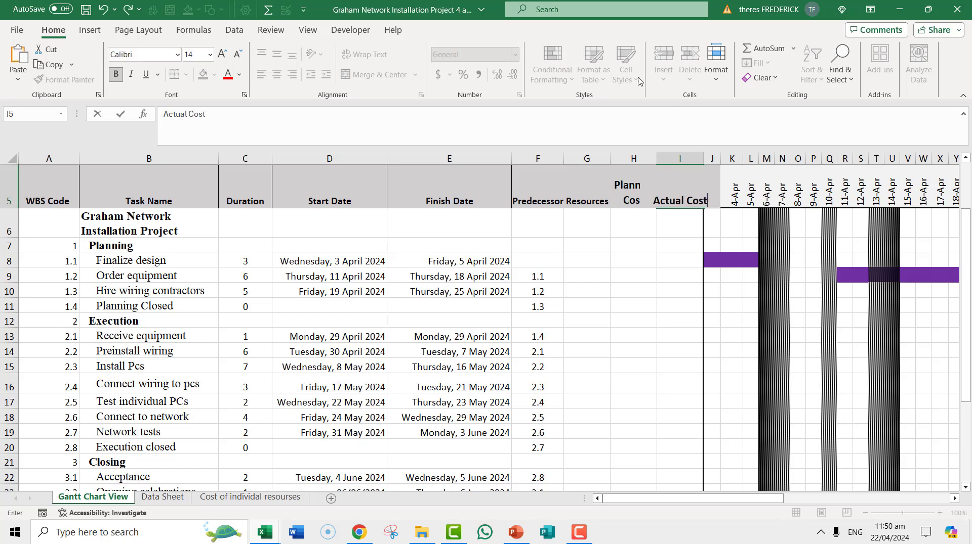
left_click(637, 261)
left_click(667, 201)
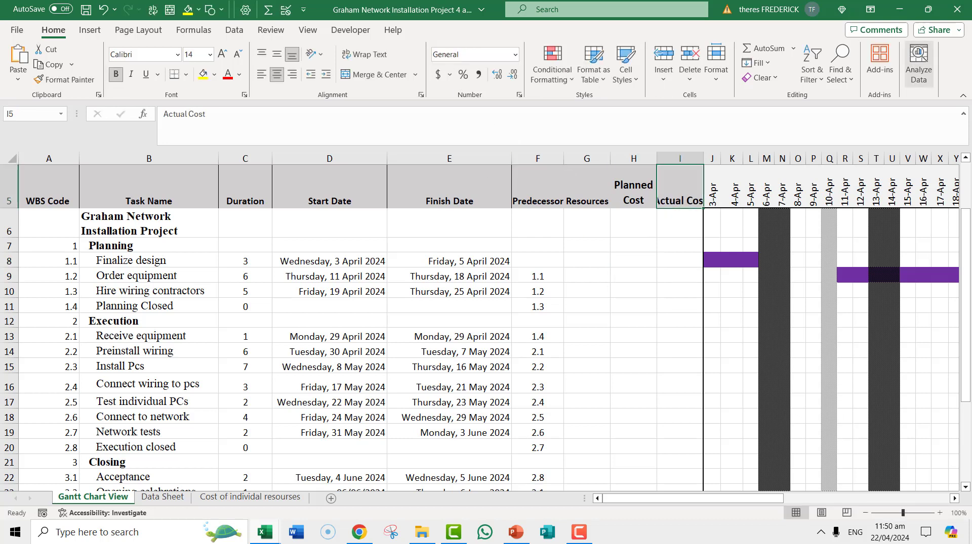
left_click(364, 55)
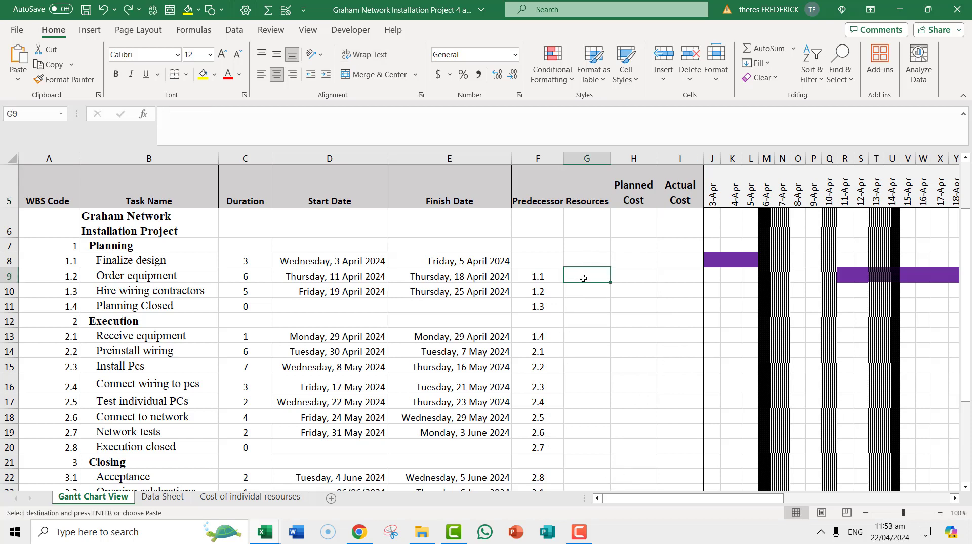
- Open the Cost of individal resourses sheet and scroll through its resource costing tables
left_click(256, 499)
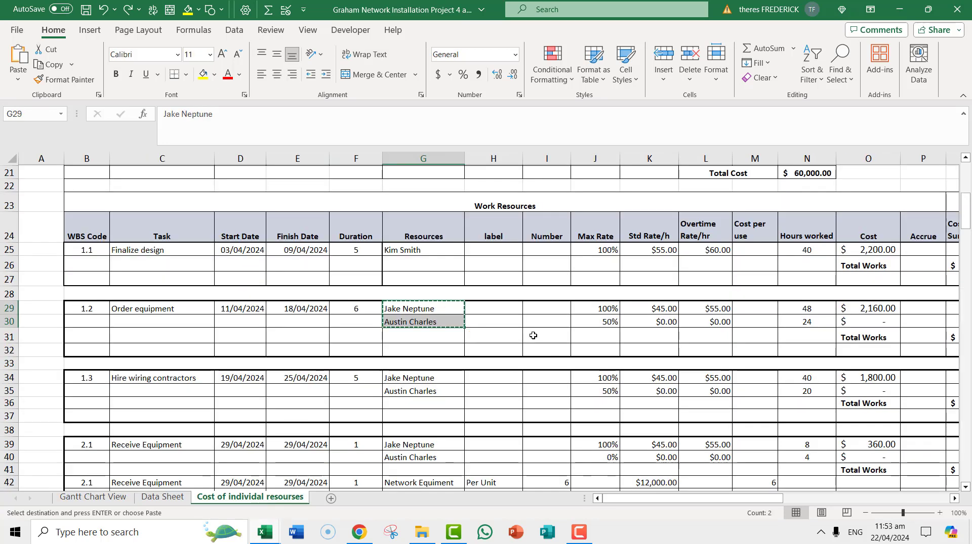
scroll(529, 331, "up", 6)
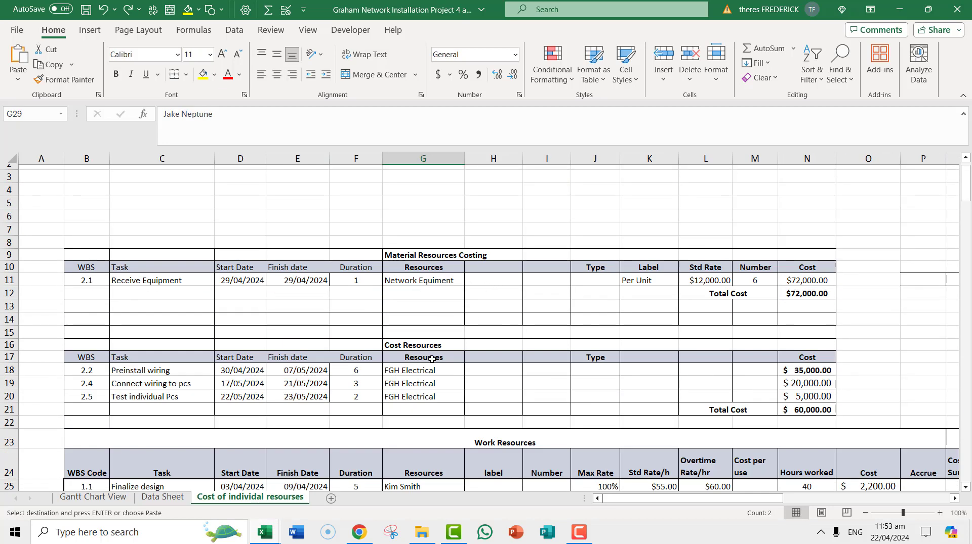
scroll(455, 364, "down", 3)
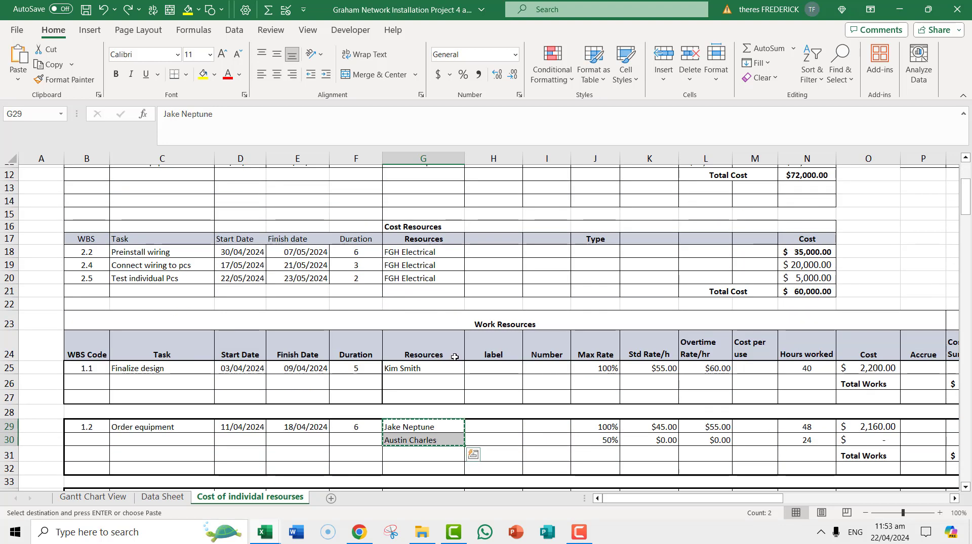
scroll(453, 356, "down", 2)
scroll(242, 347, "down", 3)
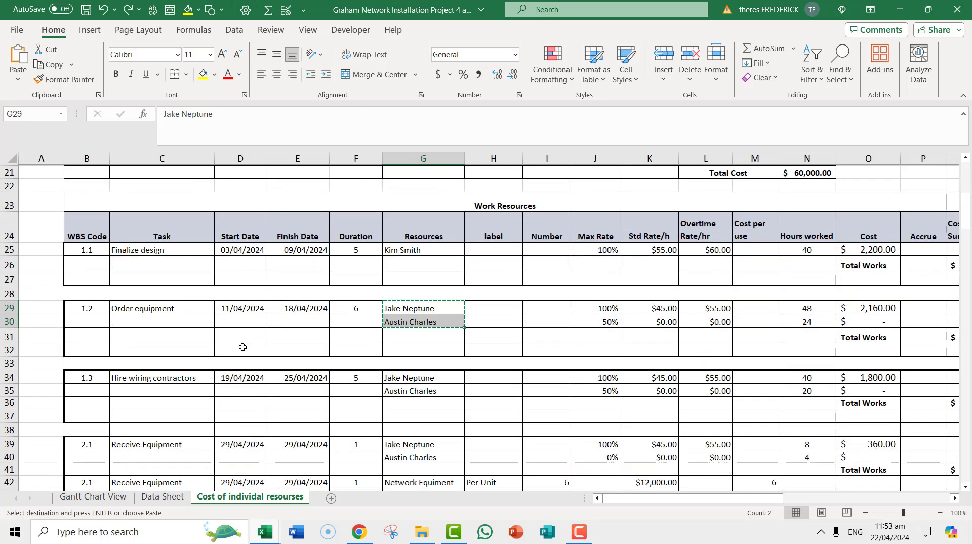
scroll(240, 349, "down", 1)
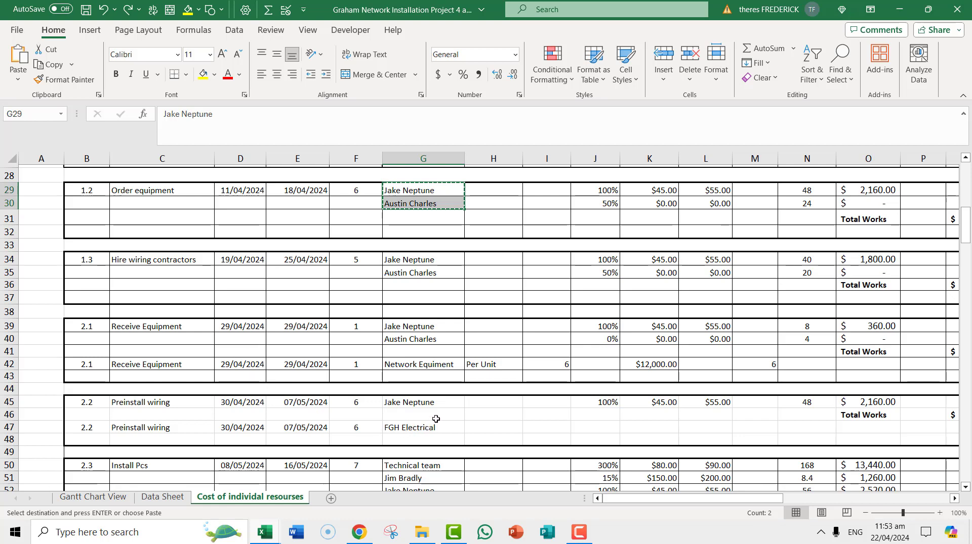
scroll(432, 406, "up", 3)
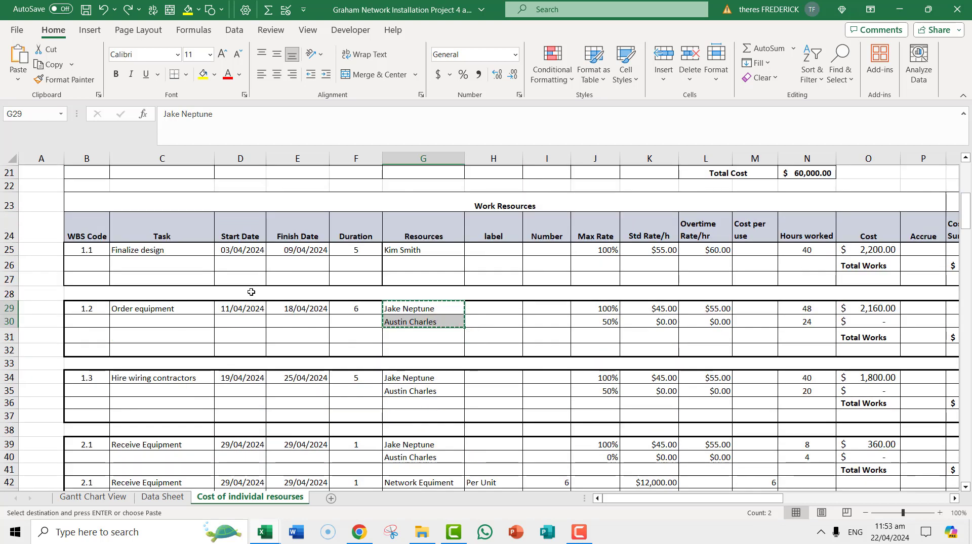
- Enter KS as the resource for the Finalize design task on the Gantt Chart View sheet
left_click_drag(727, 498, 682, 500)
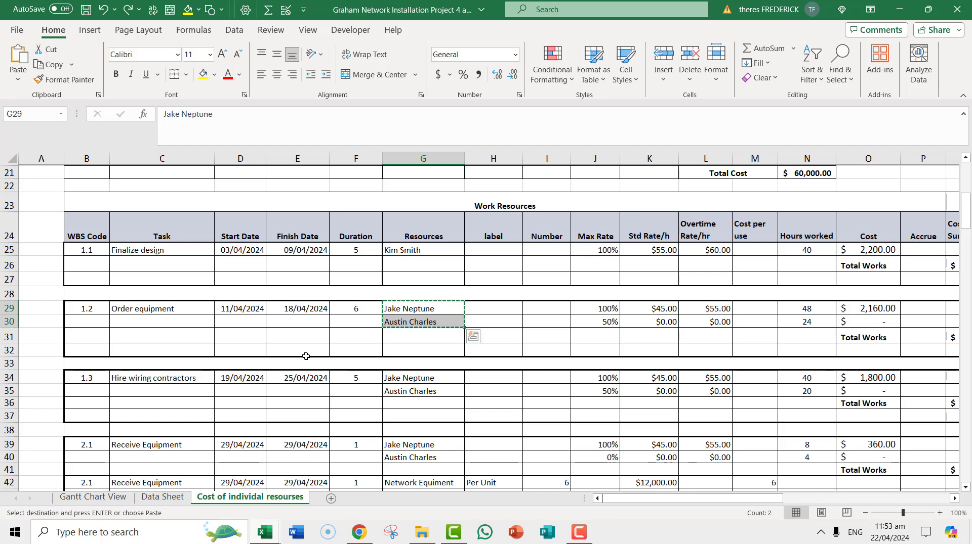
left_click(109, 499)
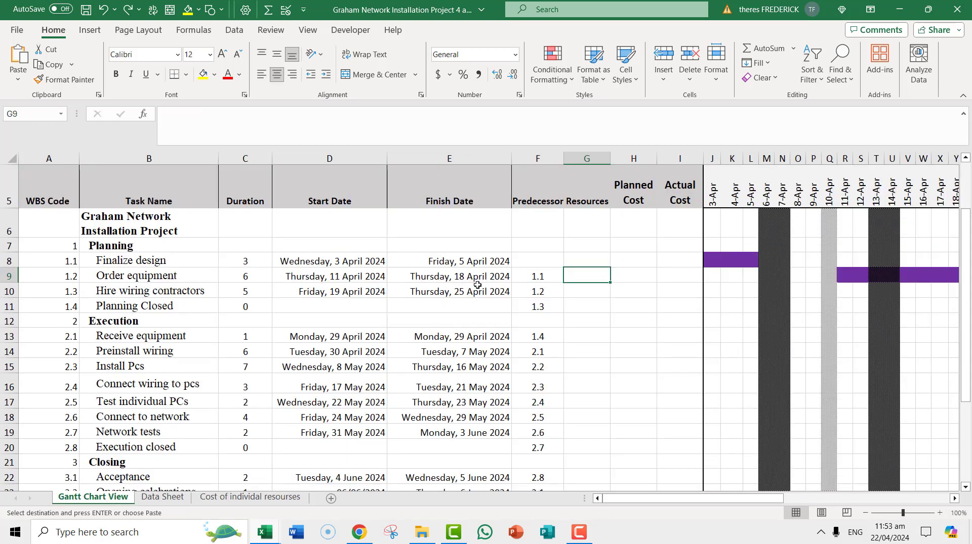
left_click(583, 263)
type("KS")
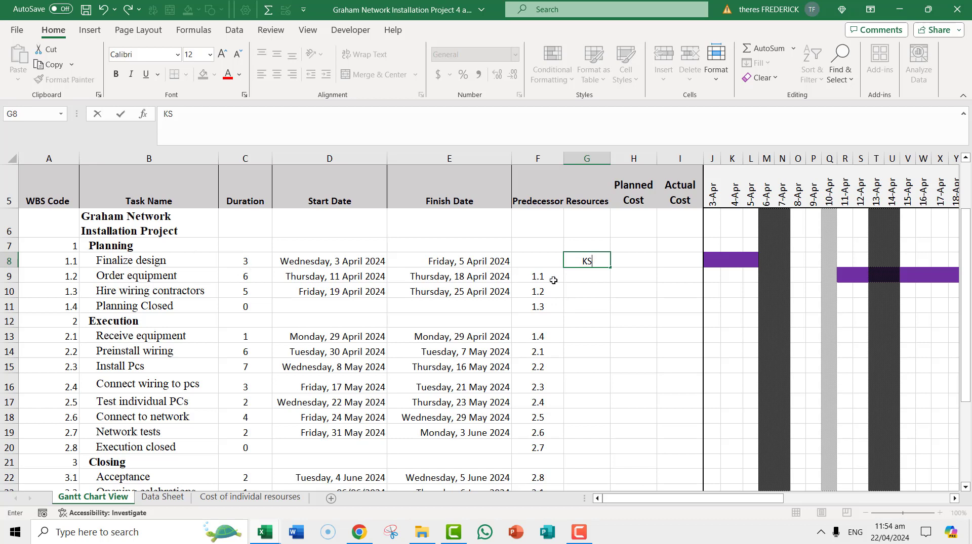
left_click(591, 280)
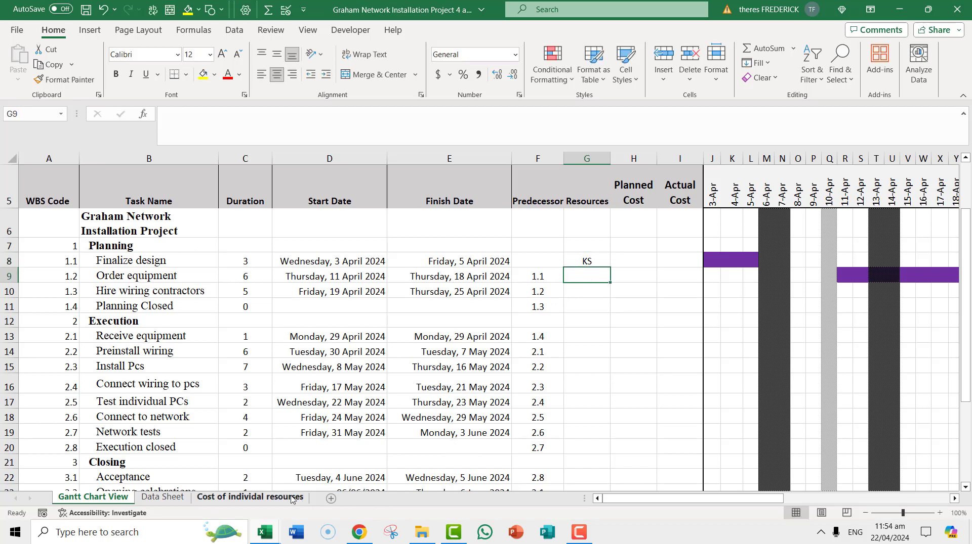
- Check the resource costing sheet and enter JN AC as the resources for the Order equipment task
left_click(292, 499)
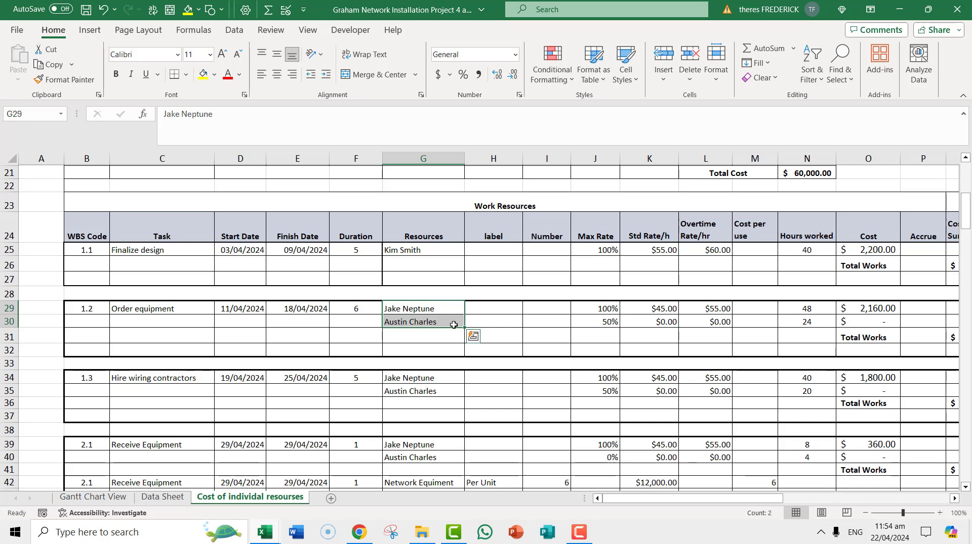
left_click(116, 498)
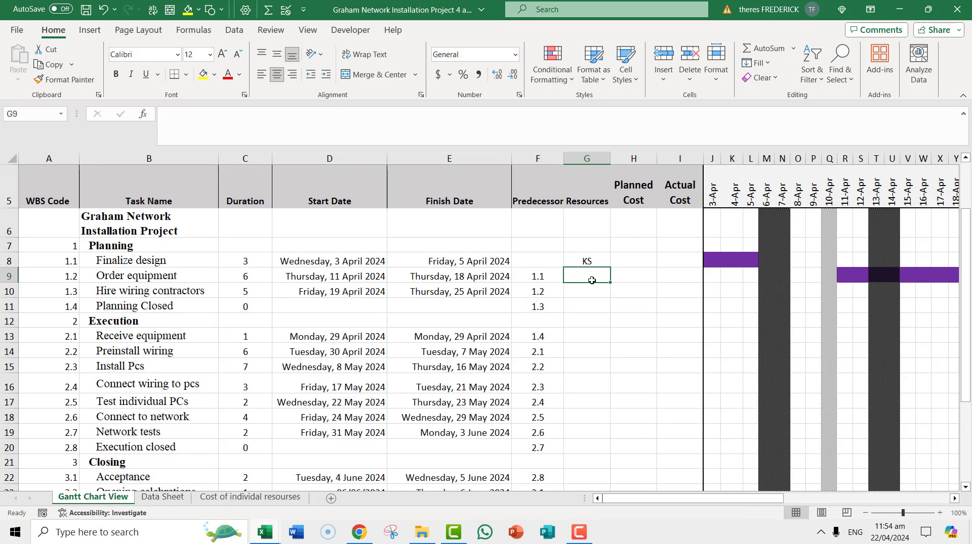
type("JN")
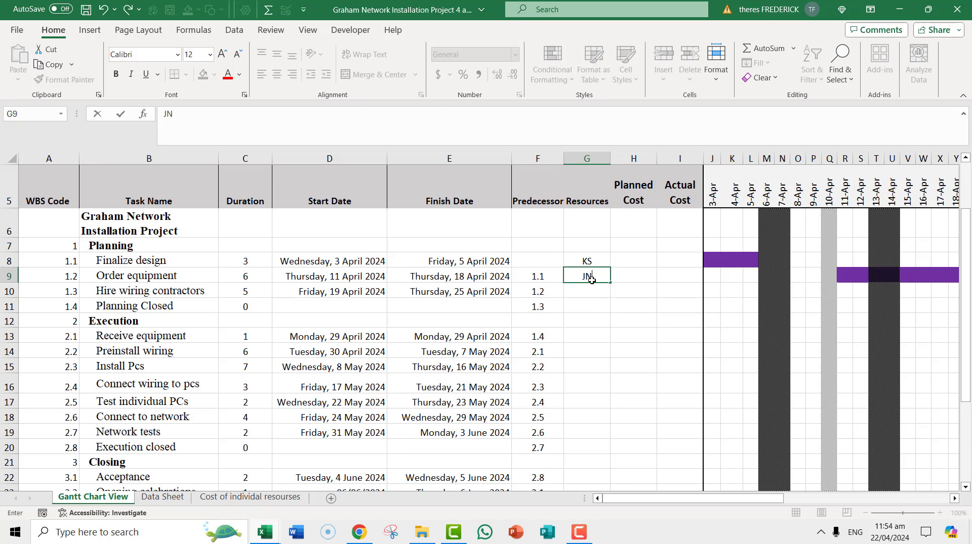
type(" AC")
left_click(596, 294)
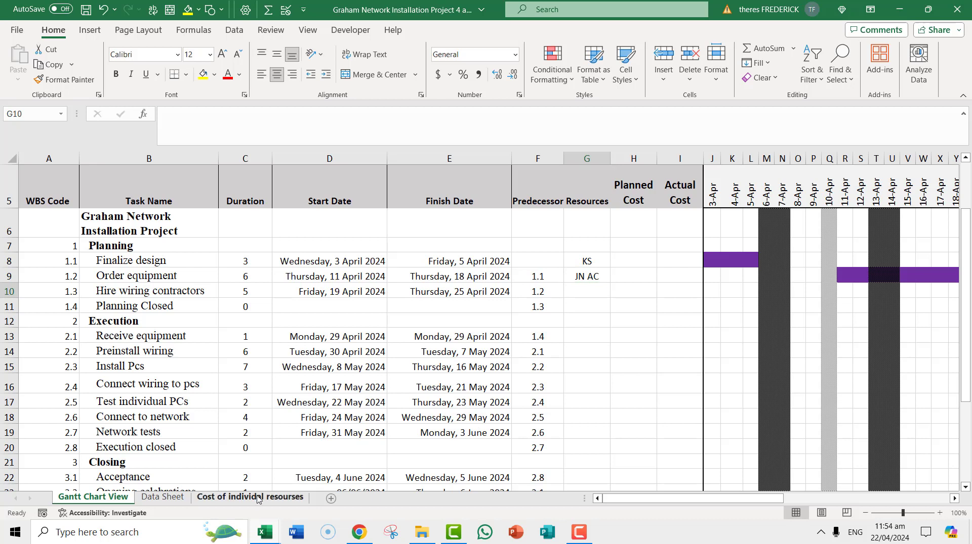
- Enter JN AC as the resources for the Hire wiring contractors task
left_click(259, 499)
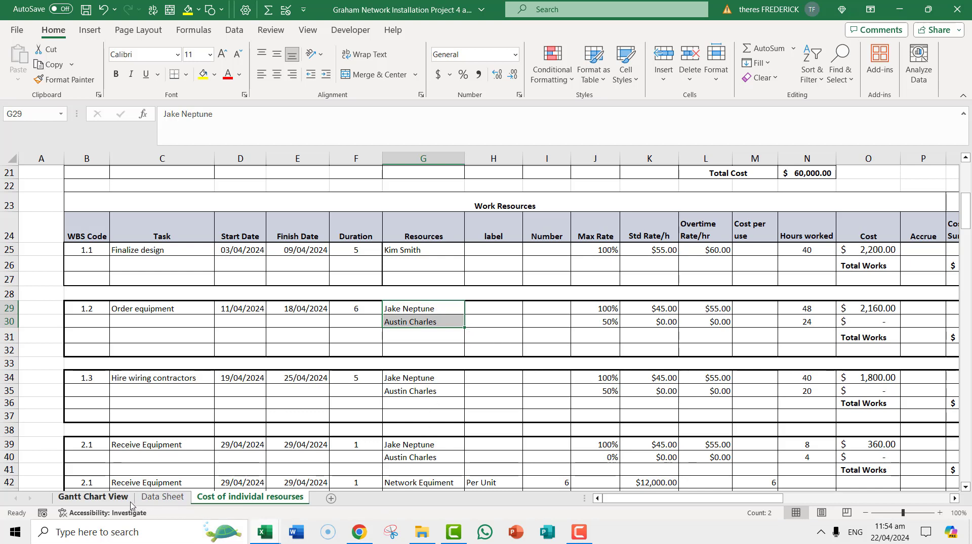
left_click(93, 498)
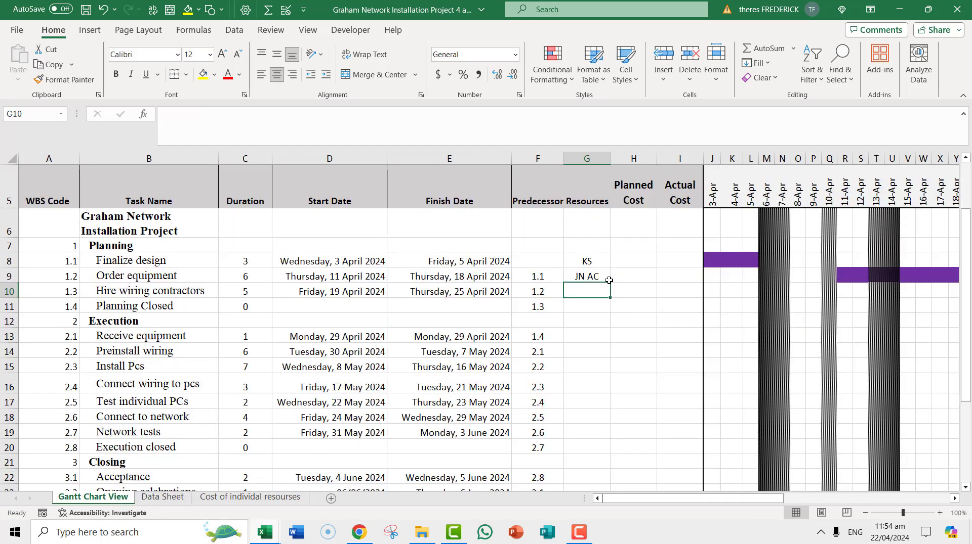
type("JN AV")
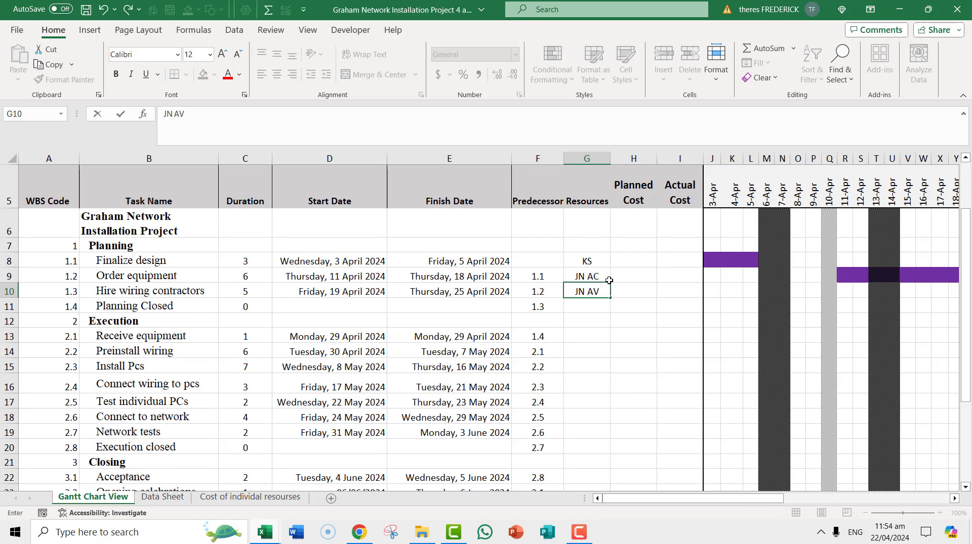
key("BackSpace")
type("C")
- Look up the Receive Equipment resources and enter JN AC NTE as its resources
left_click(268, 498)
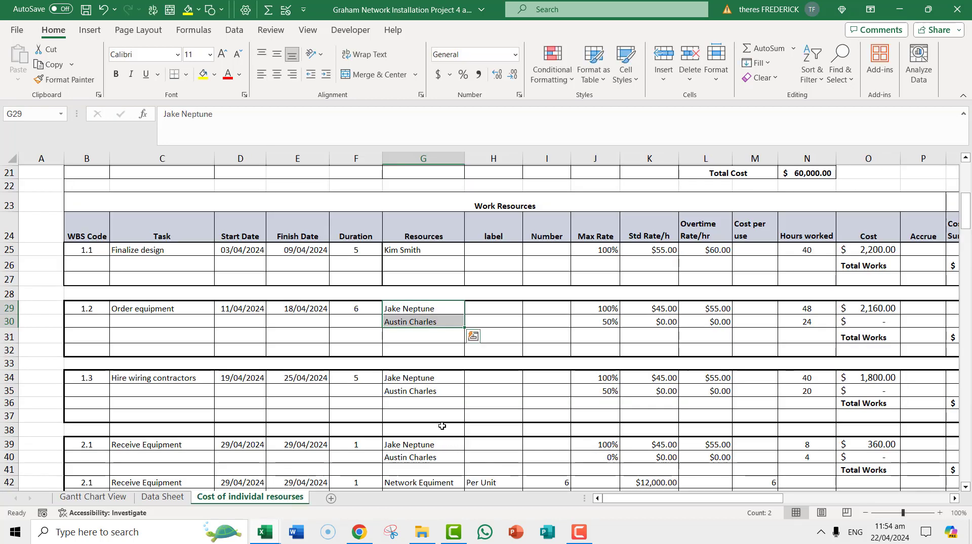
scroll(442, 427, "down", 1)
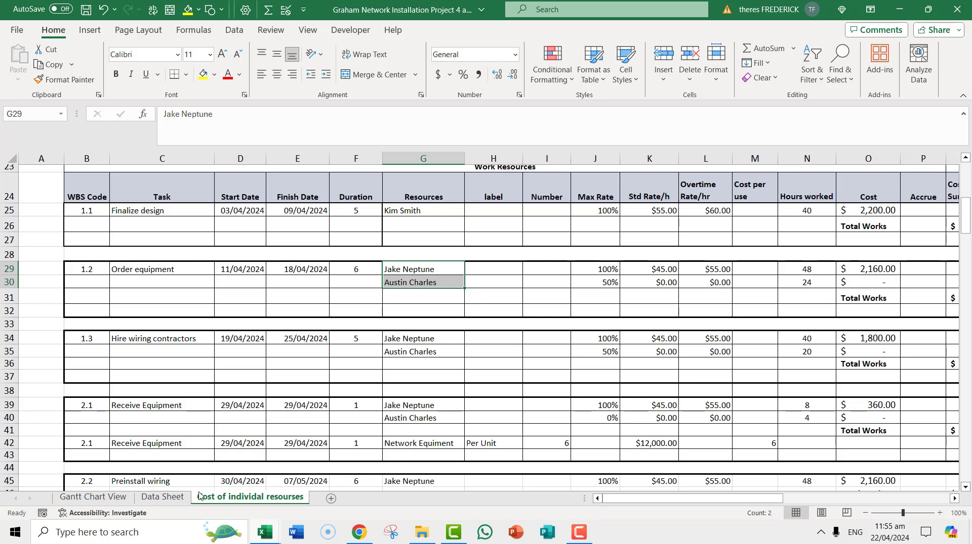
left_click(93, 496)
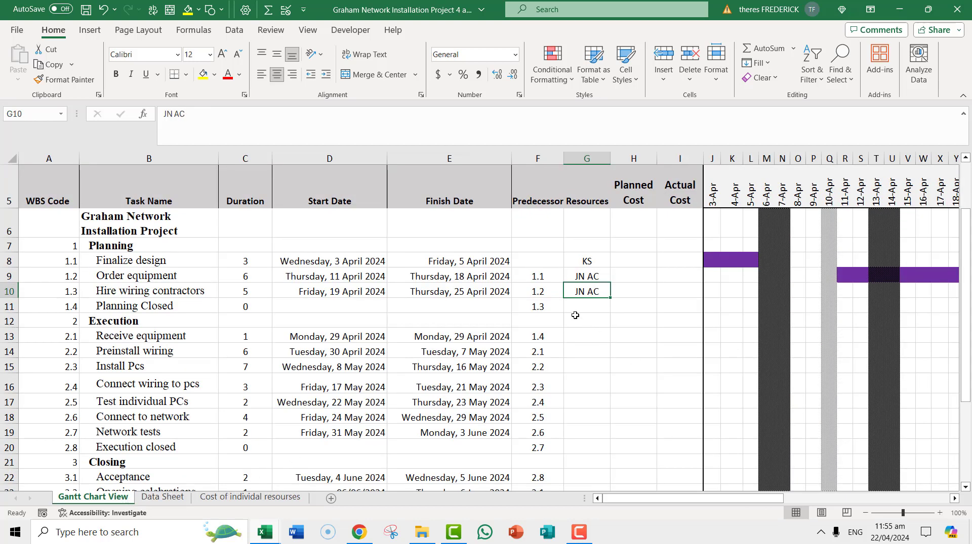
left_click(580, 337)
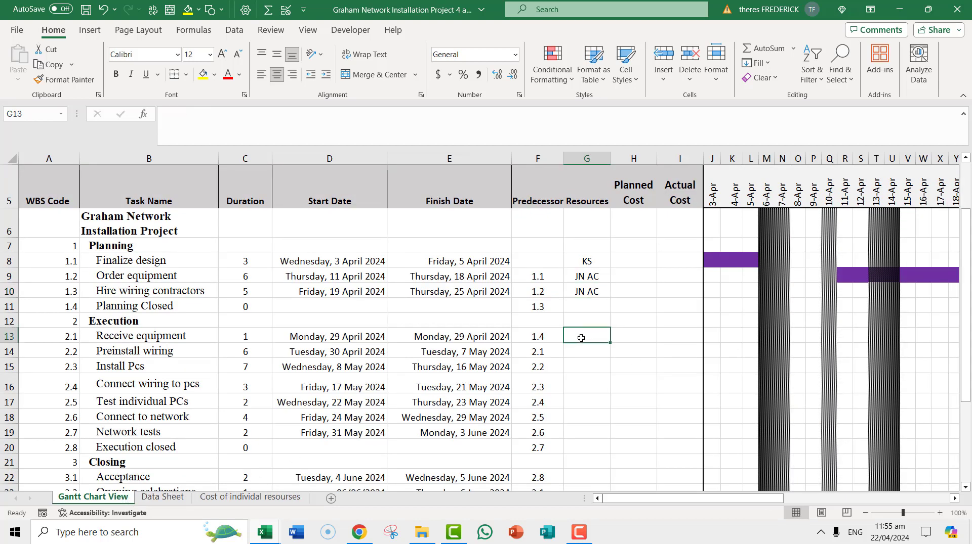
type("JN AC")
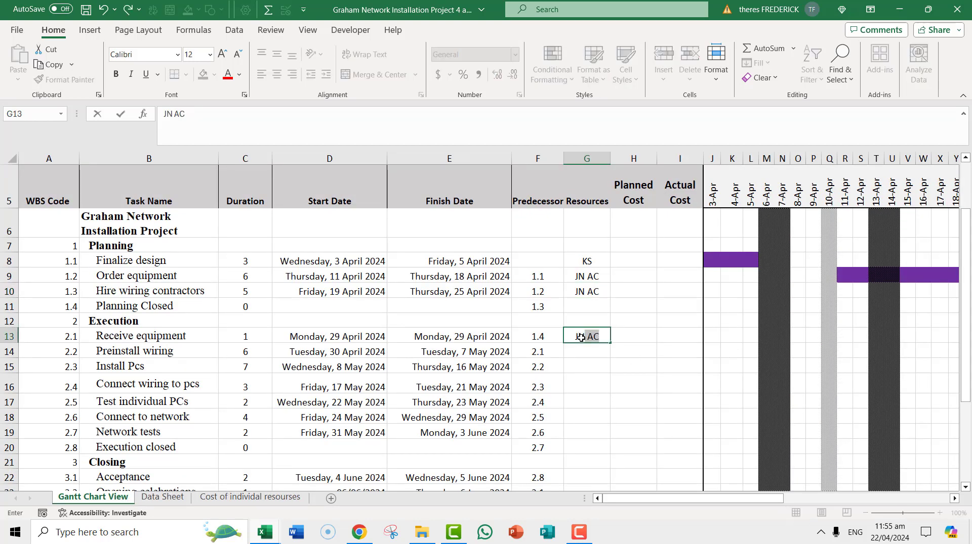
type(" NTE")
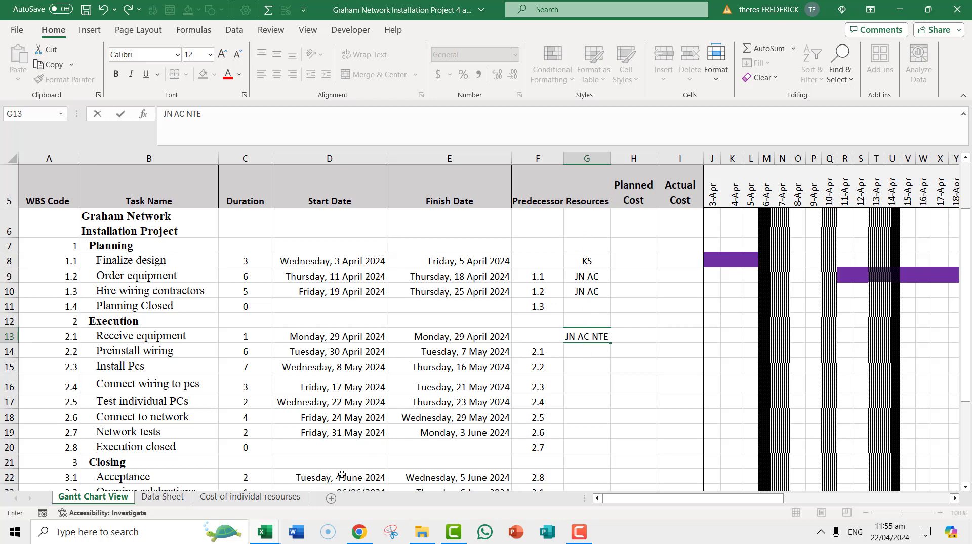
left_click(264, 498)
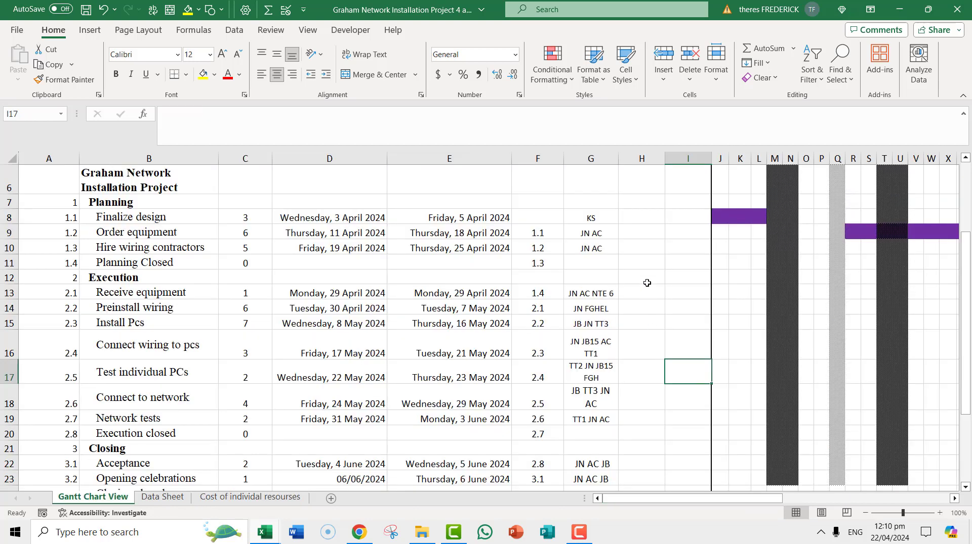
scroll(622, 251, "down", 2)
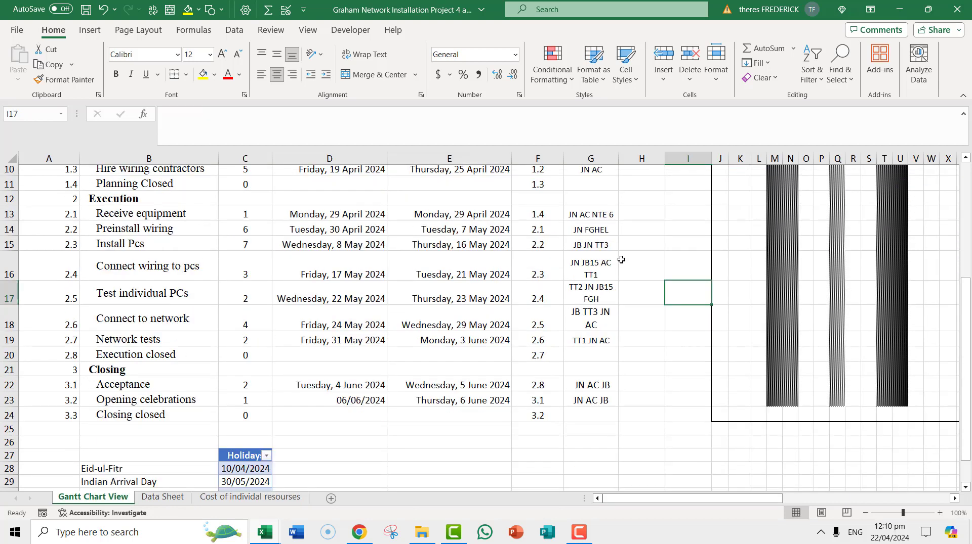
scroll(593, 380, "up", 1)
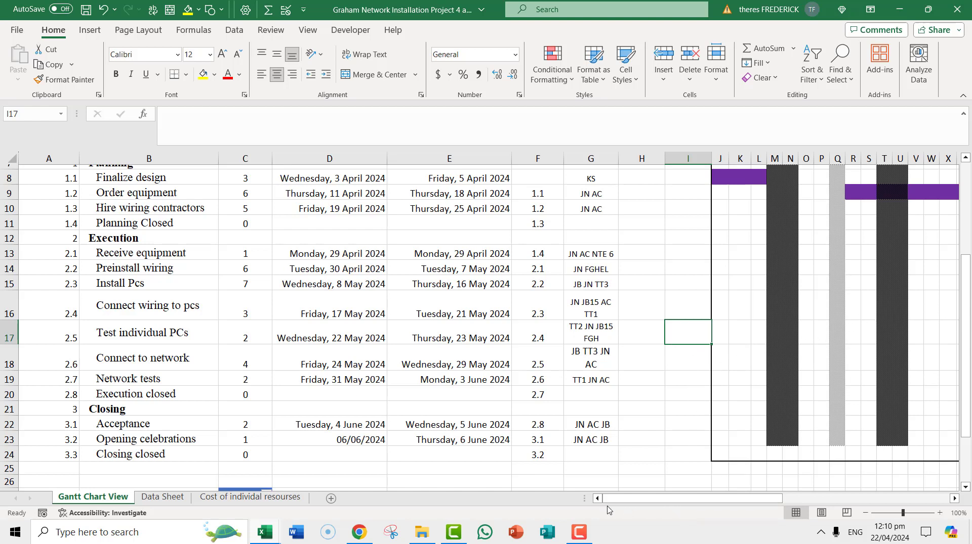
left_click(579, 537)
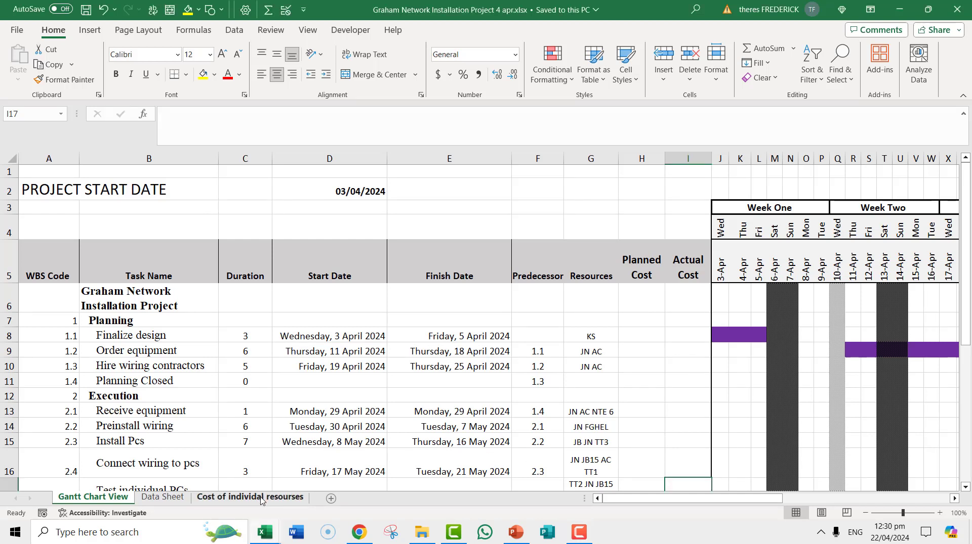
- Link the Finalize design Planned Cost to cell T26 on the resource cost sheet and autofit the Planned Cost column
left_click(261, 499)
scroll(544, 395, "up", 15)
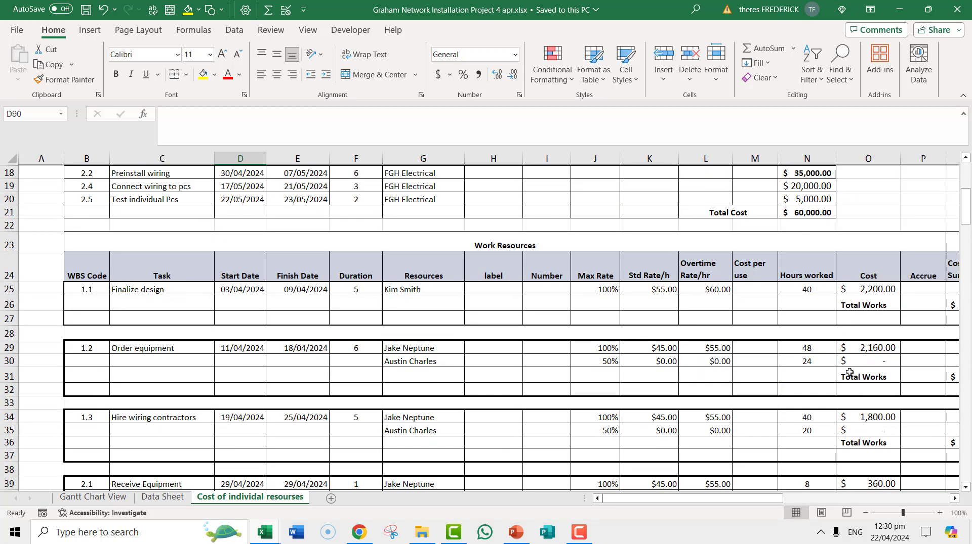
left_click_drag(770, 499, 840, 497)
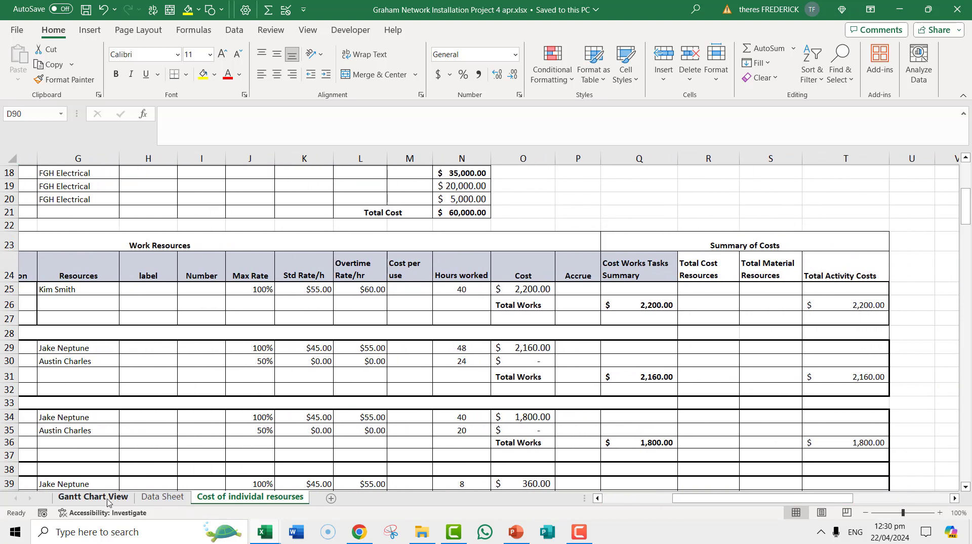
left_click(91, 499)
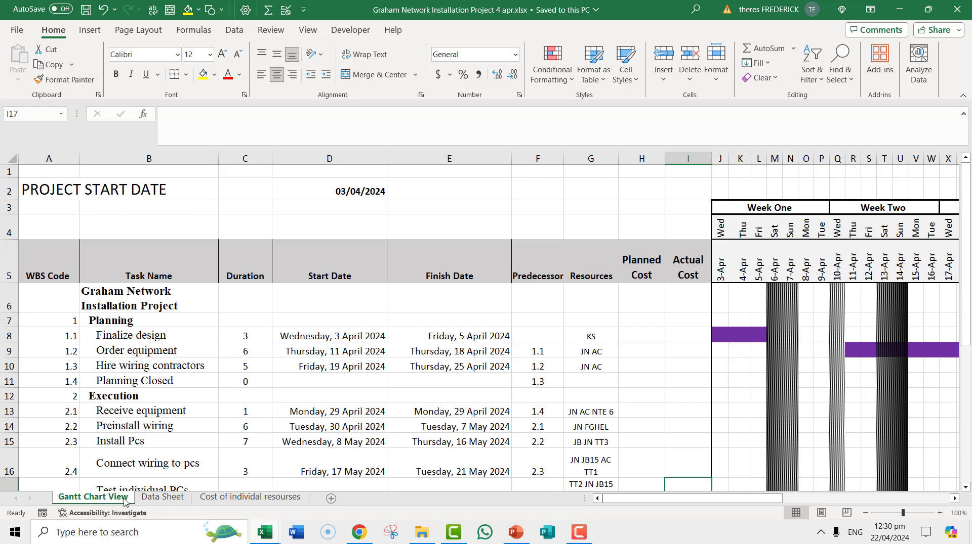
left_click(631, 338)
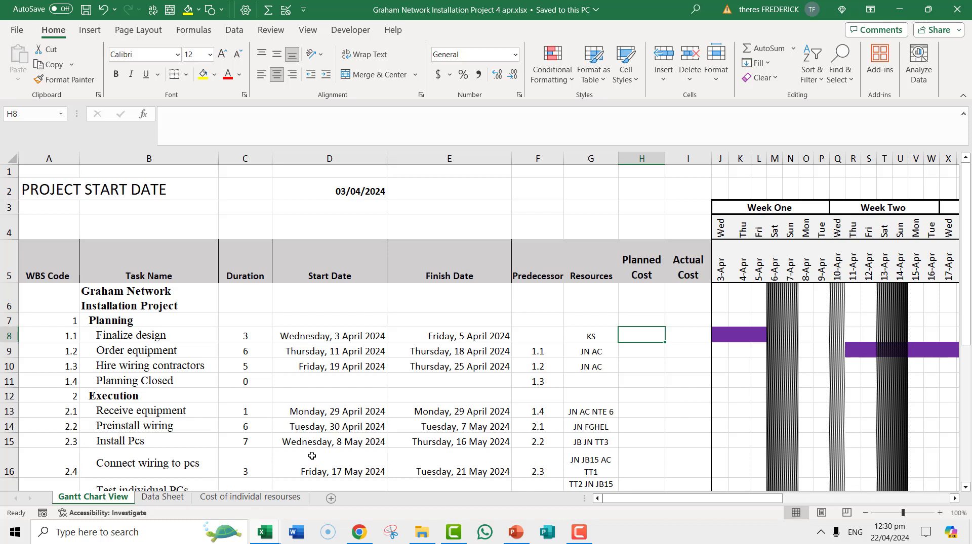
type("=")
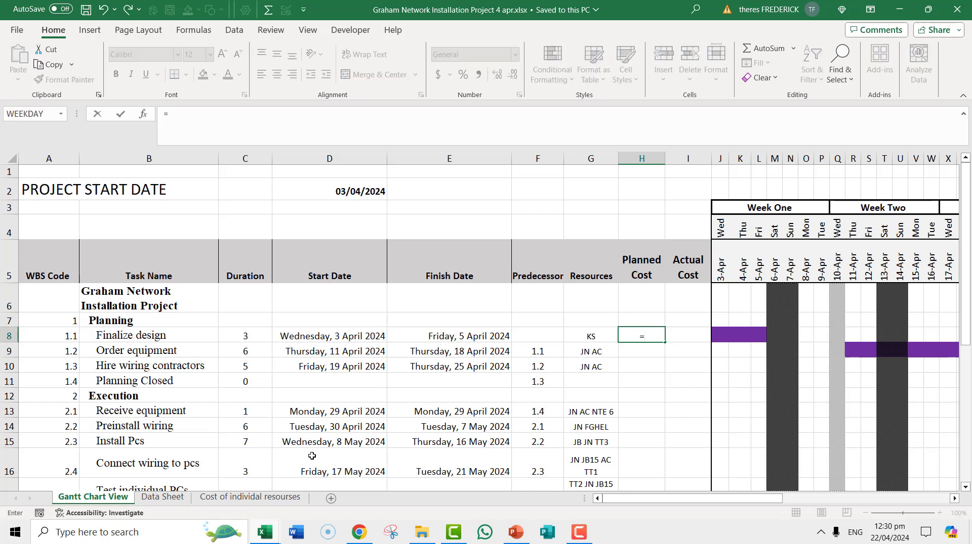
left_click(274, 499)
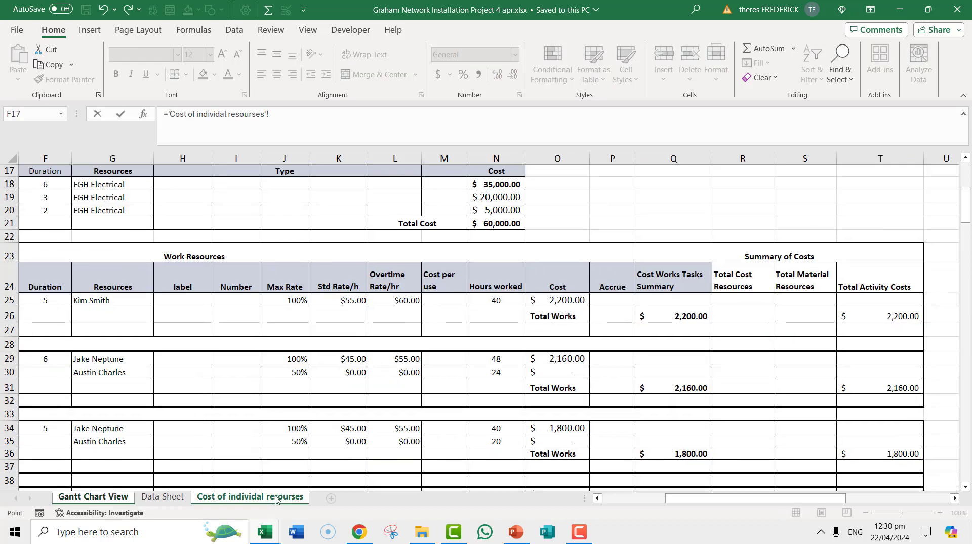
left_click(903, 318)
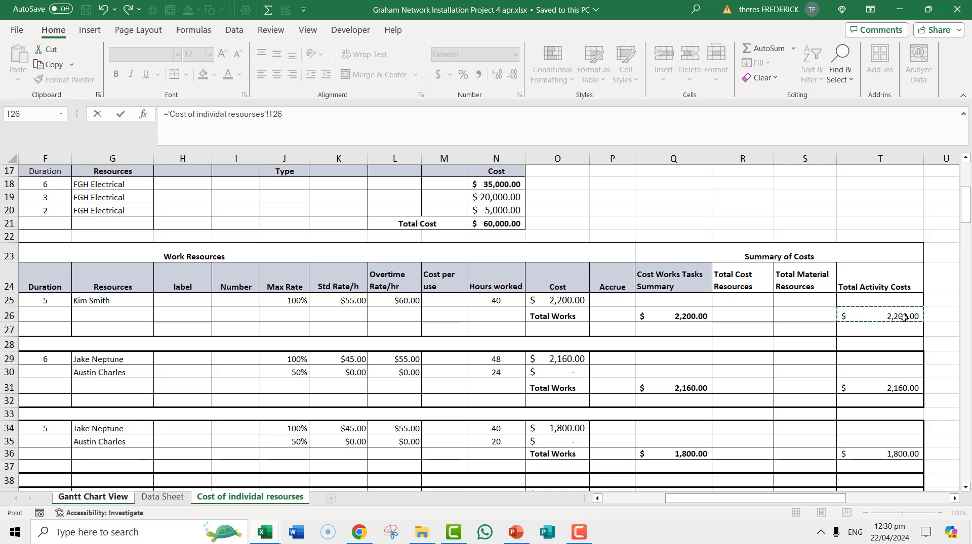
key("Return")
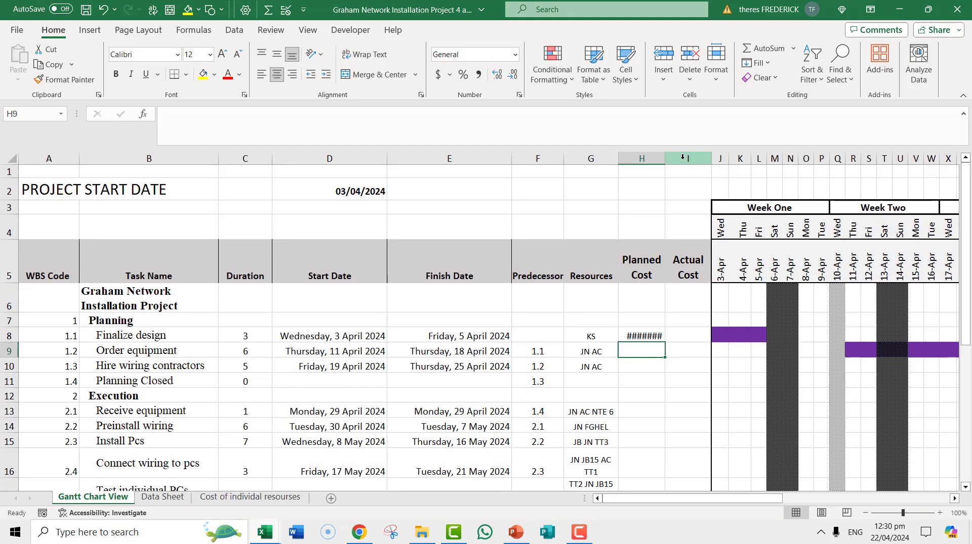
double_click(663, 158)
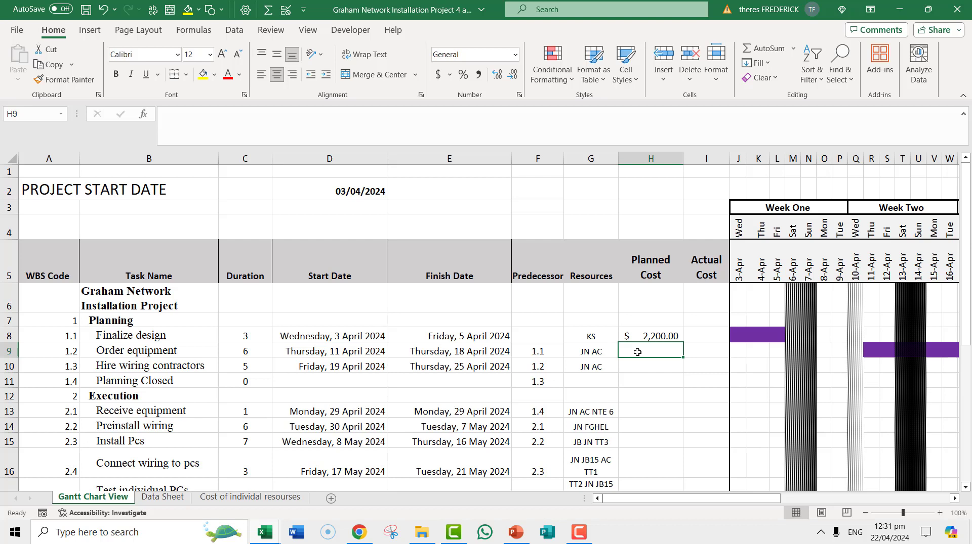
- Link the Order equipment Planned Cost to Total Activity Costs cell T31 on the resource cost sheet
type("=")
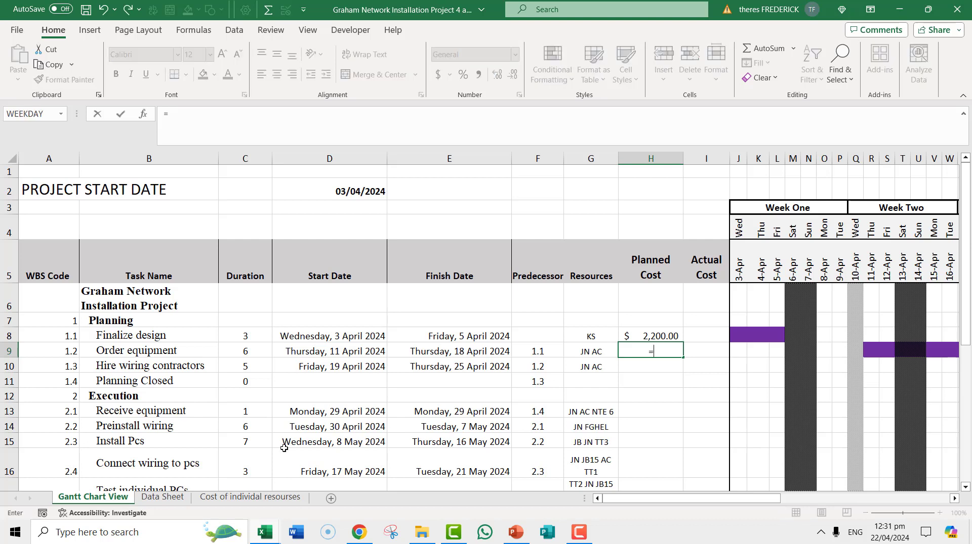
left_click(265, 498)
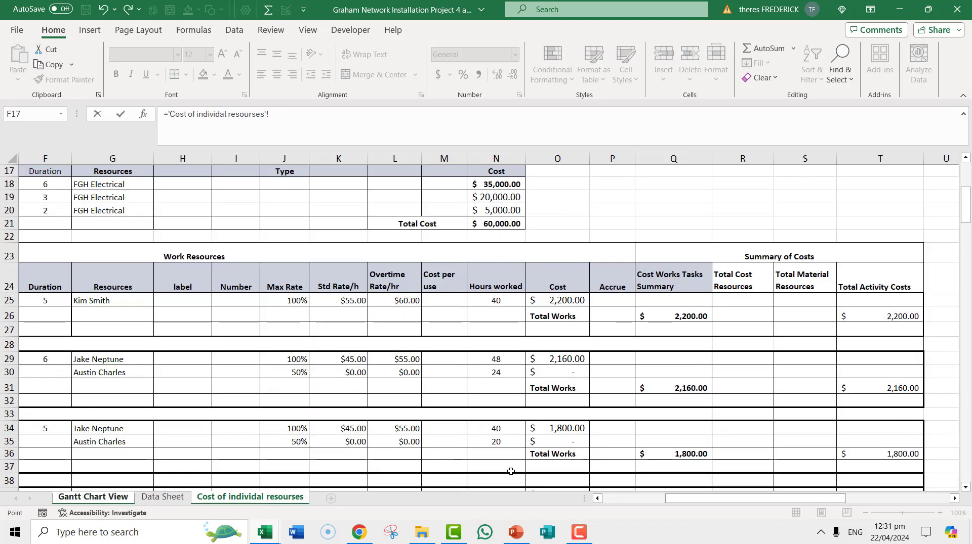
left_click_drag(729, 500, 664, 500)
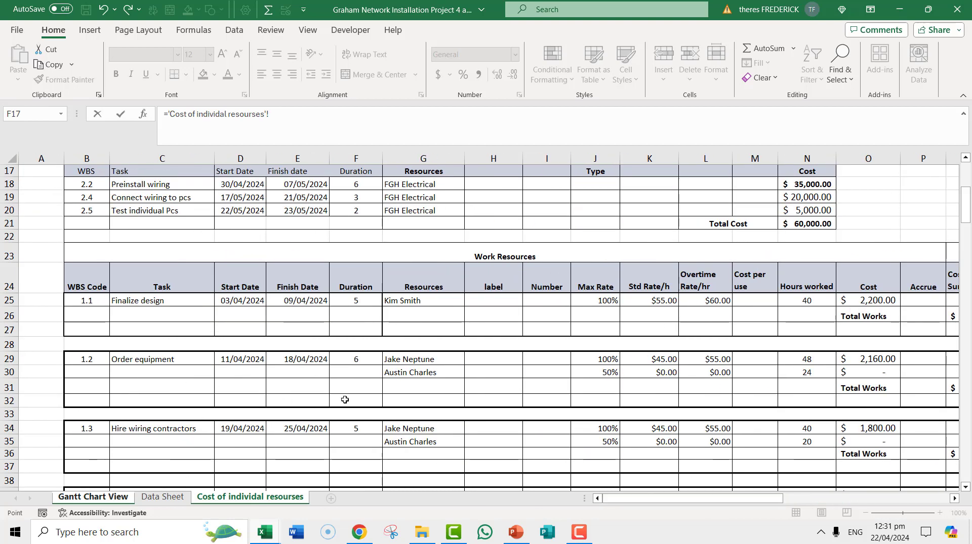
left_click_drag(761, 499, 844, 500)
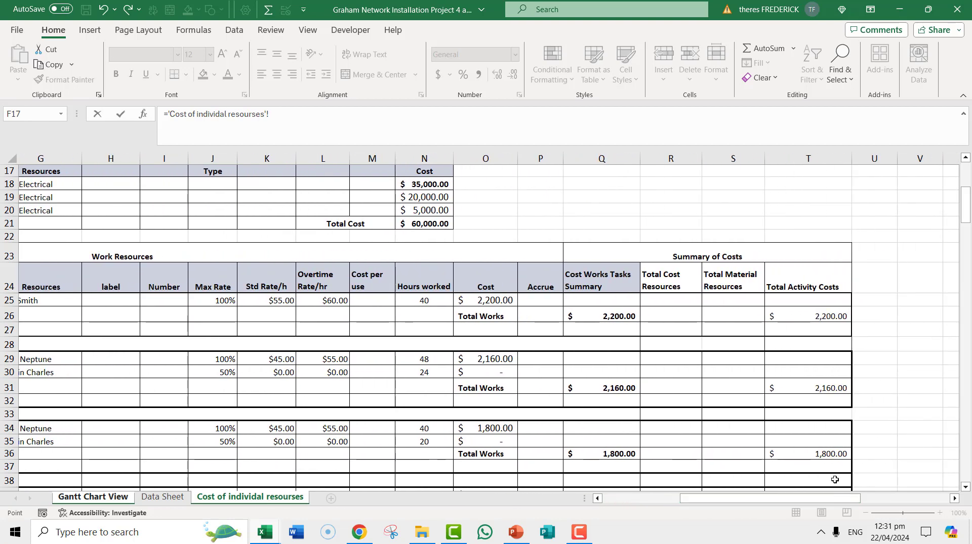
left_click(828, 389)
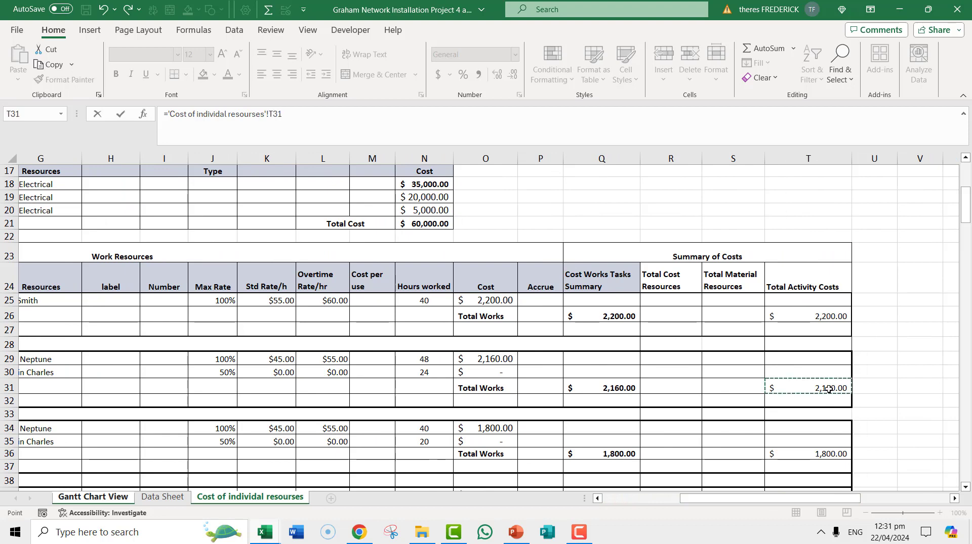
key("Return")
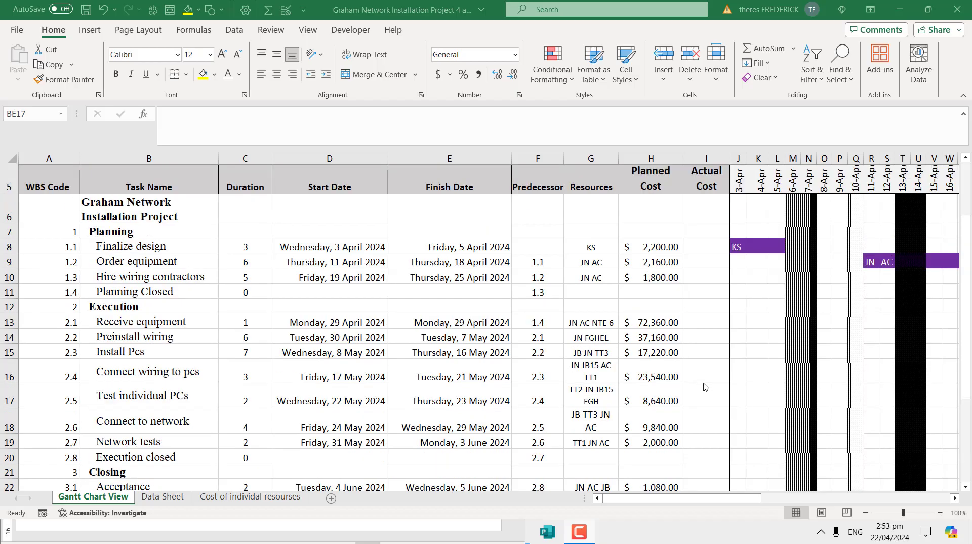
- Add a note to the Finalize design bar cell K8 saying ks is the resource for this task
scroll(671, 332, "up", 1)
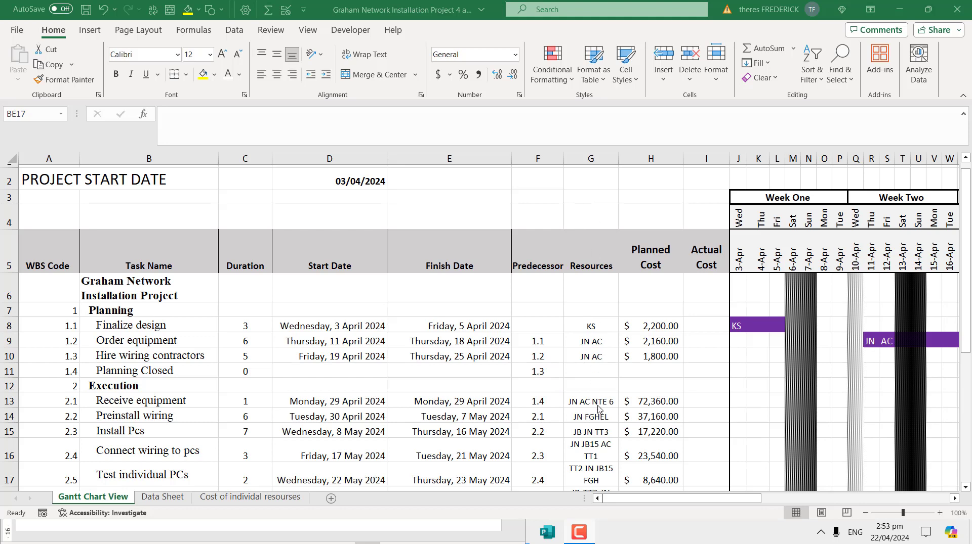
left_click_drag(739, 503, 821, 499)
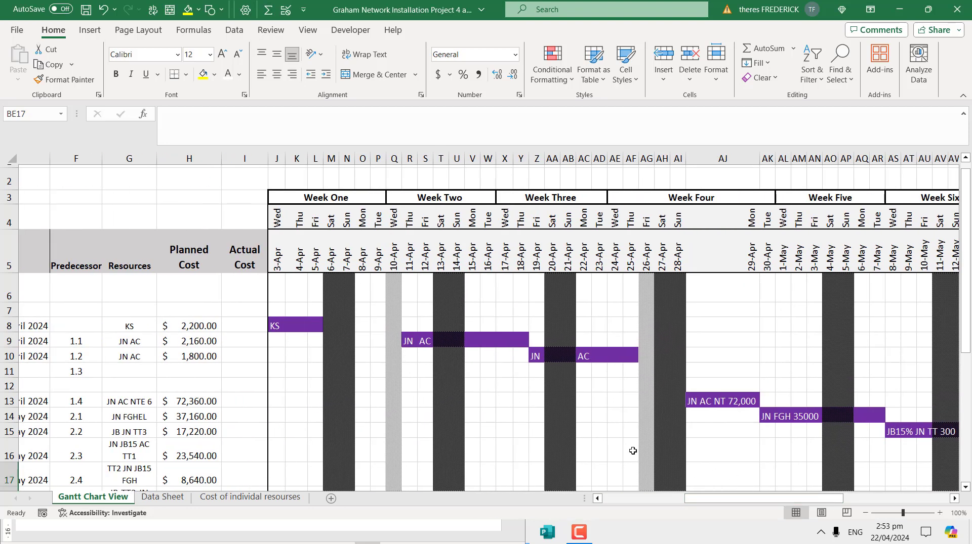
left_click(307, 326)
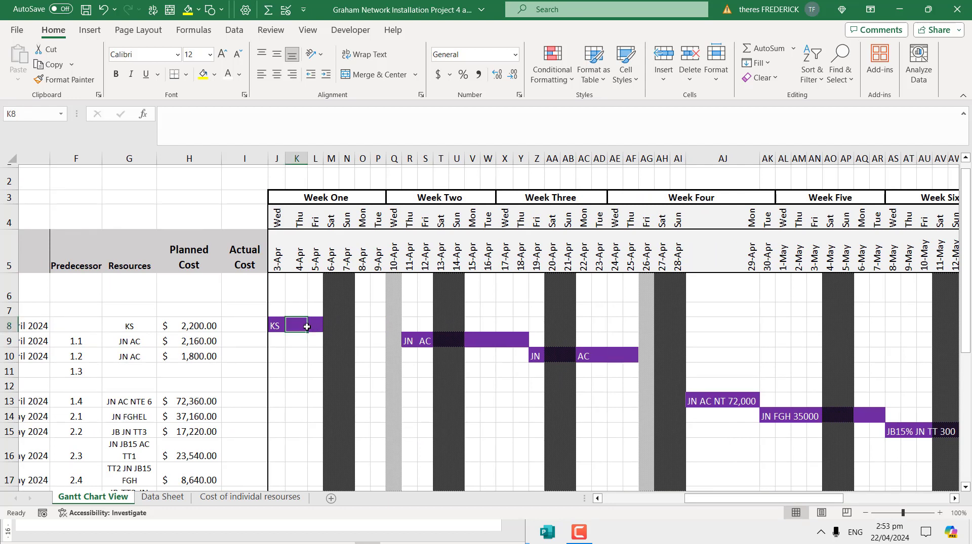
right_click(307, 328)
left_click(347, 413)
type("ks is t")
type("he resource for this task")
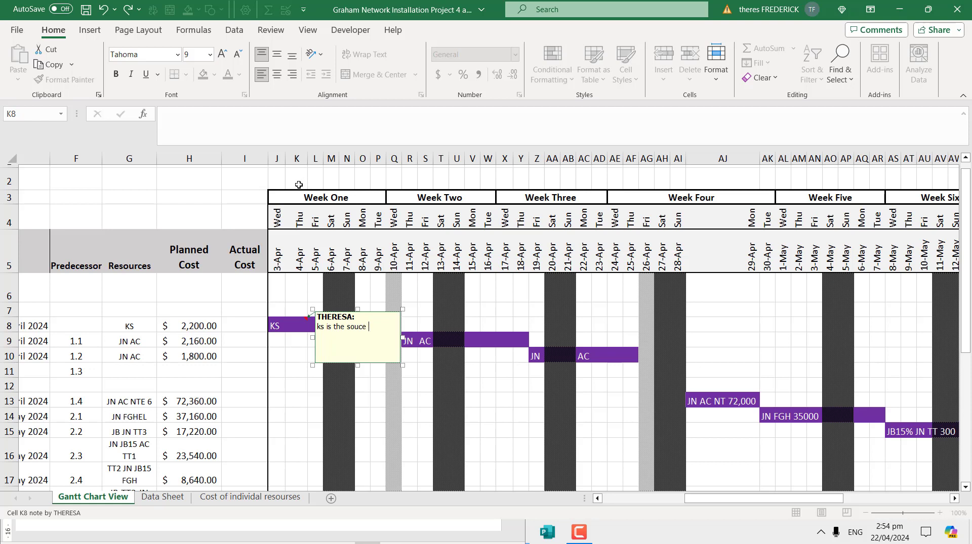
left_click(289, 399)
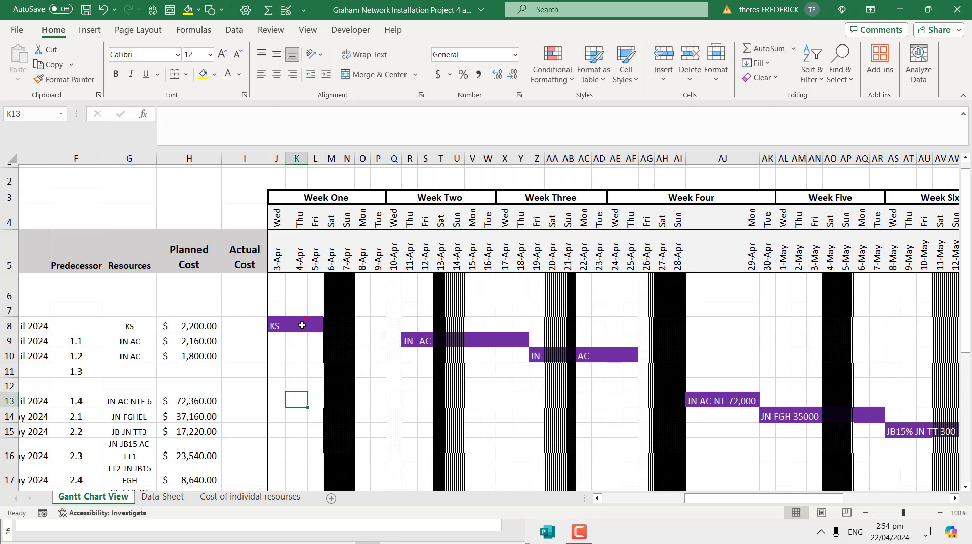
mouse_move(305, 322)
left_click_drag(735, 503, 678, 504)
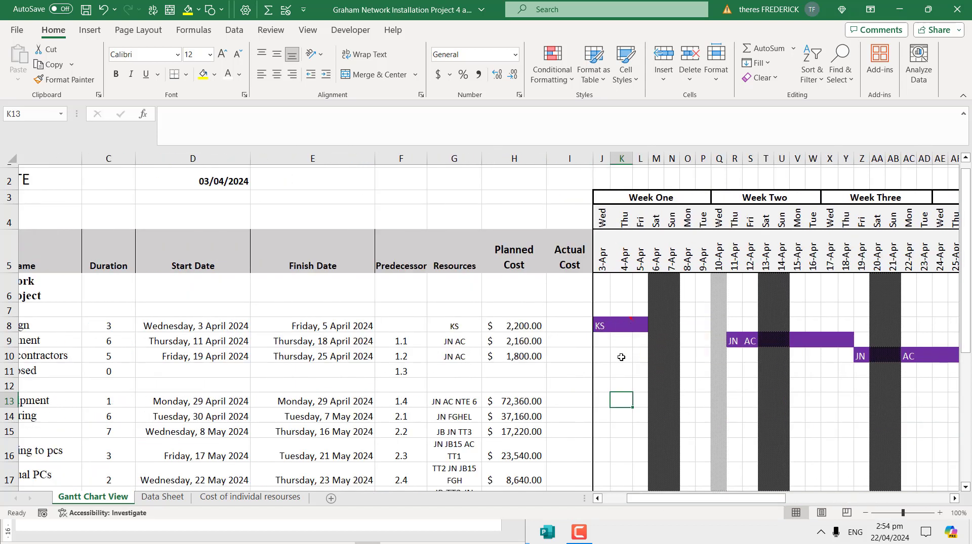
left_click_drag(617, 357, 637, 356)
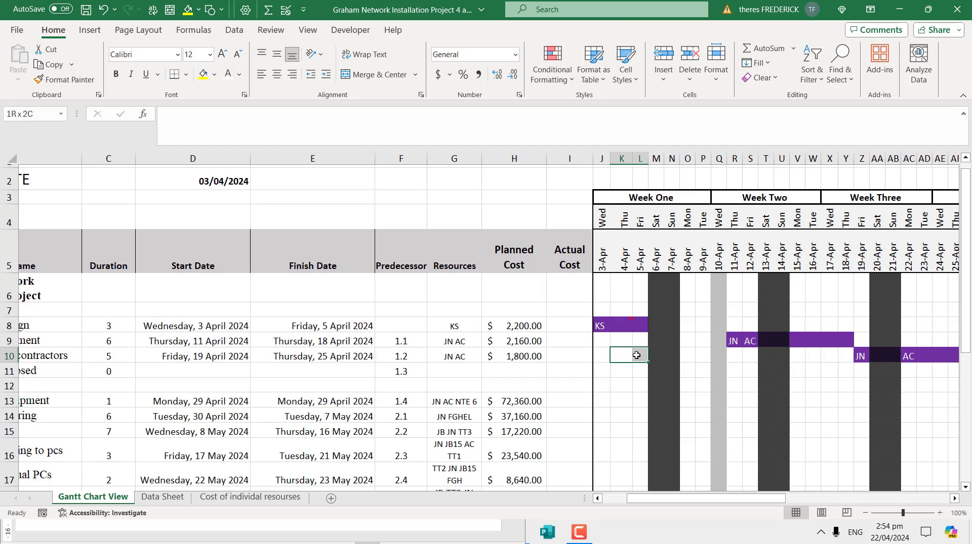
left_click_drag(637, 356, 635, 356)
left_click(567, 325)
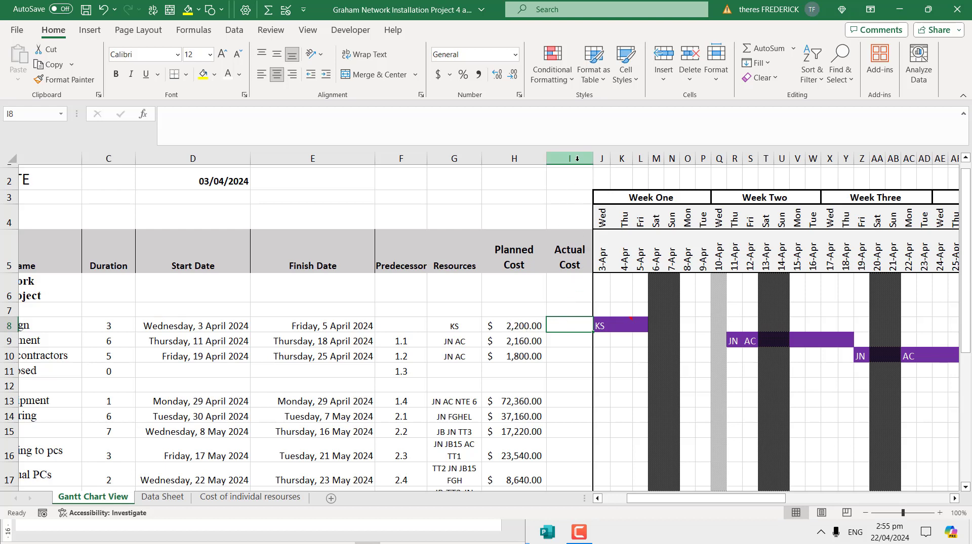
- Insert a new column J before the timeline and give it the heading Percentage complete
left_click(601, 158)
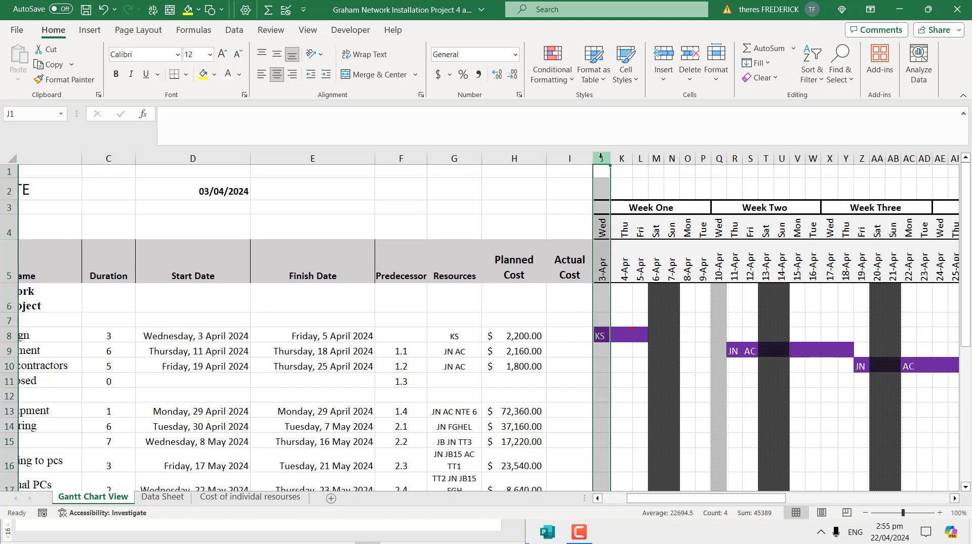
right_click(602, 159)
left_click(614, 287)
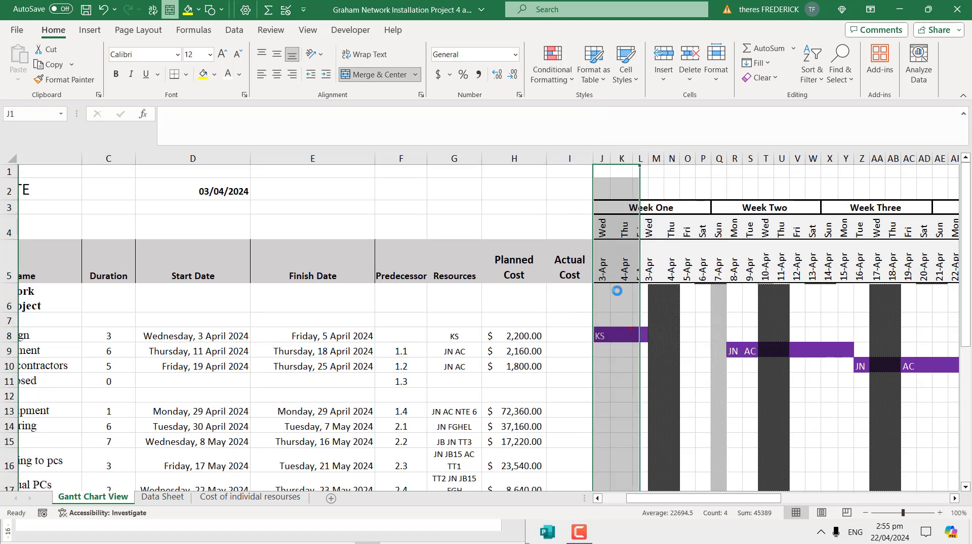
left_click(605, 277)
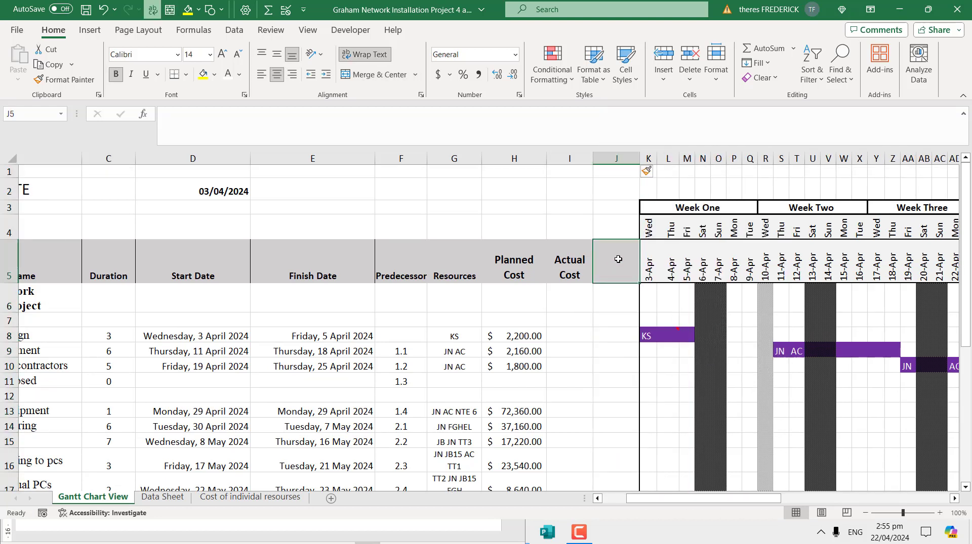
type("perce")
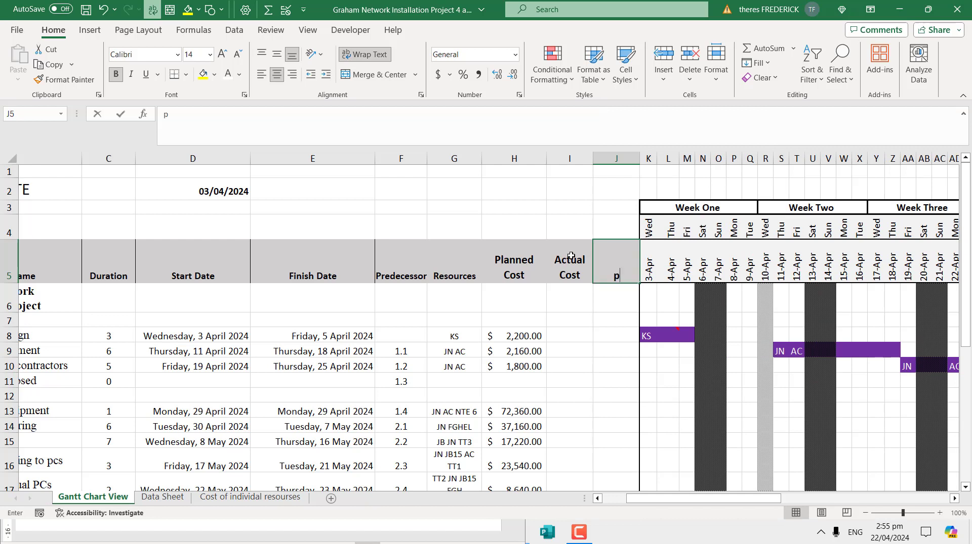
type("a")
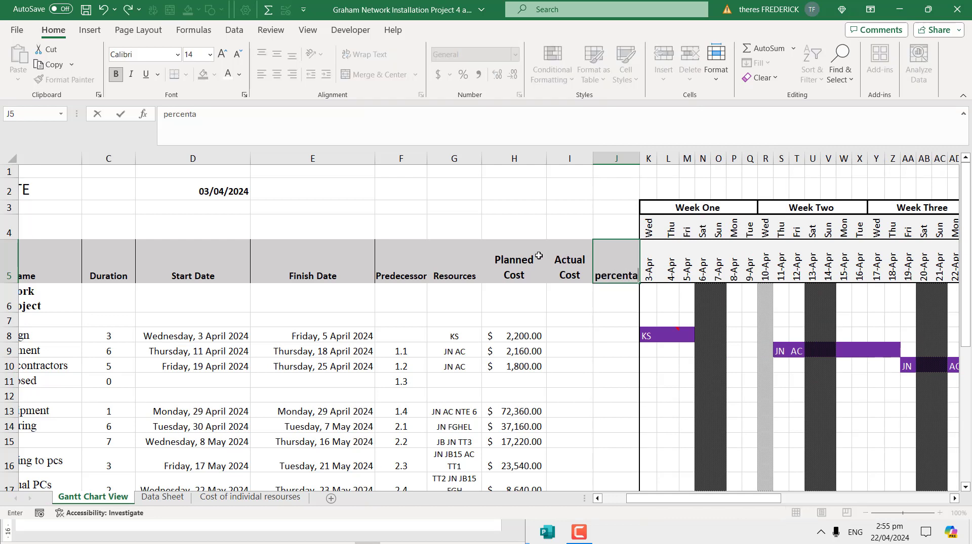
type("ge complete")
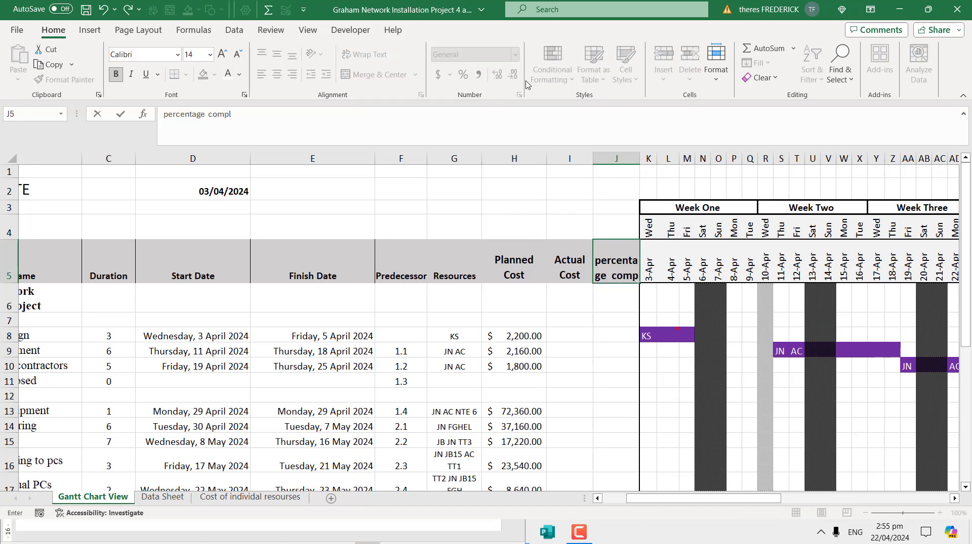
left_click(617, 366)
left_click(603, 256)
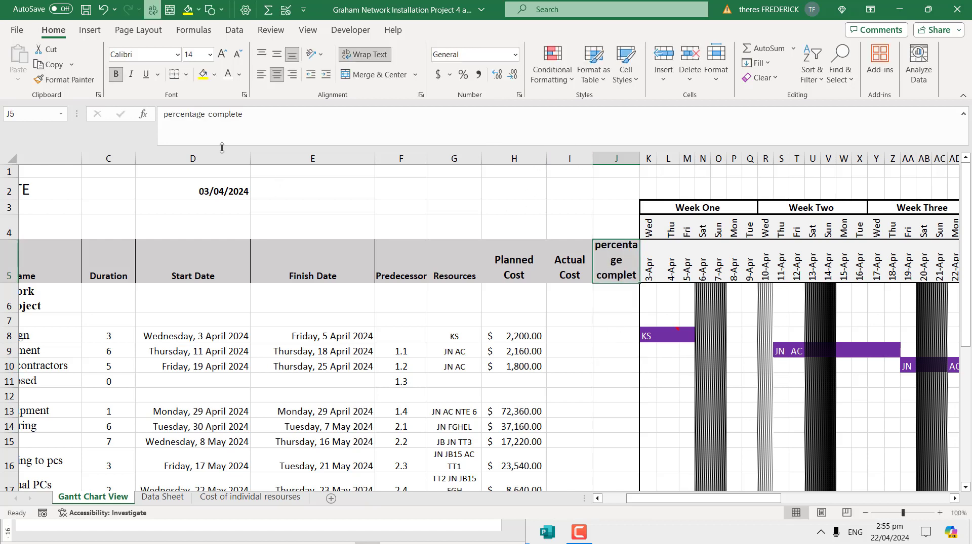
left_click(167, 116)
type("P")
key("Delete")
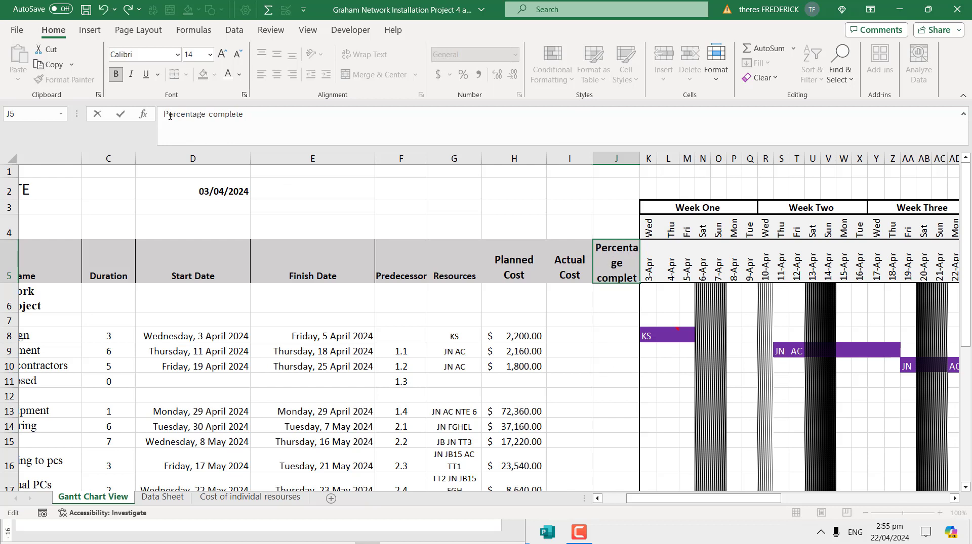
- Enter 50 and 60 as the percentage complete for Finalize design and Order equipment
left_click(622, 338)
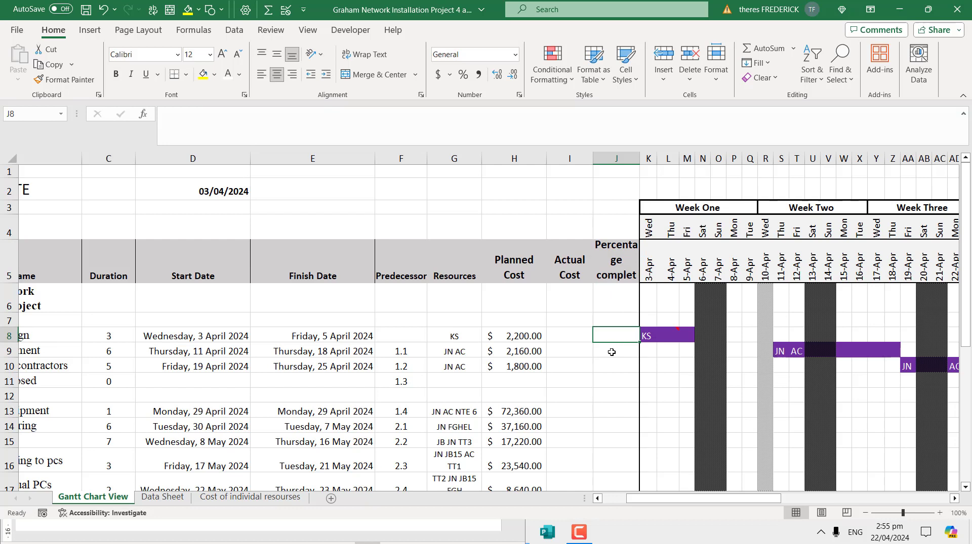
type("50")
key("Return")
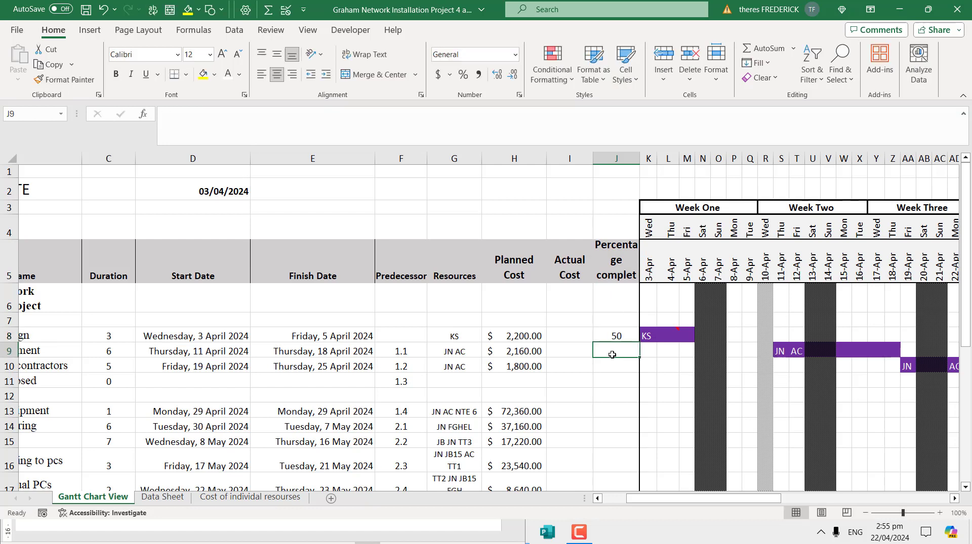
type("6")
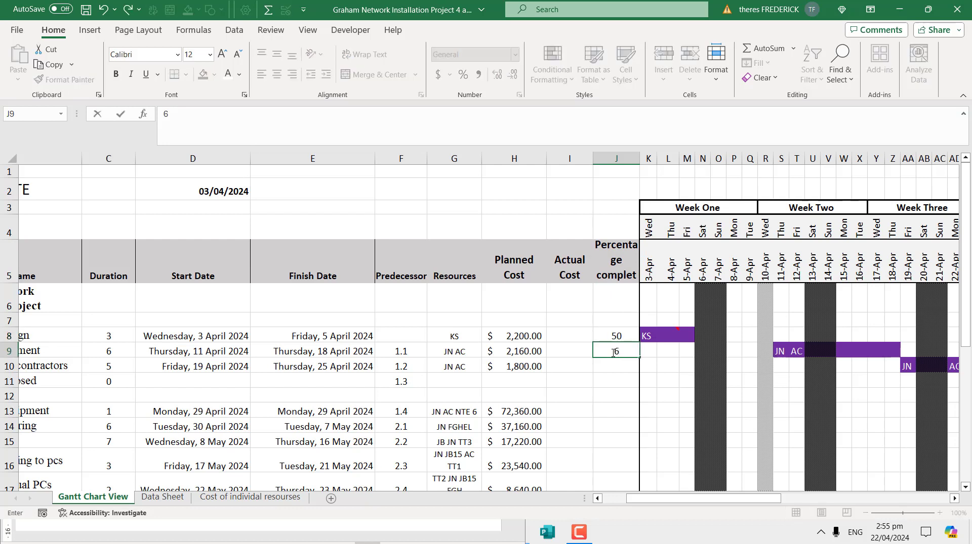
type("0")
left_click_drag(613, 338, 614, 351)
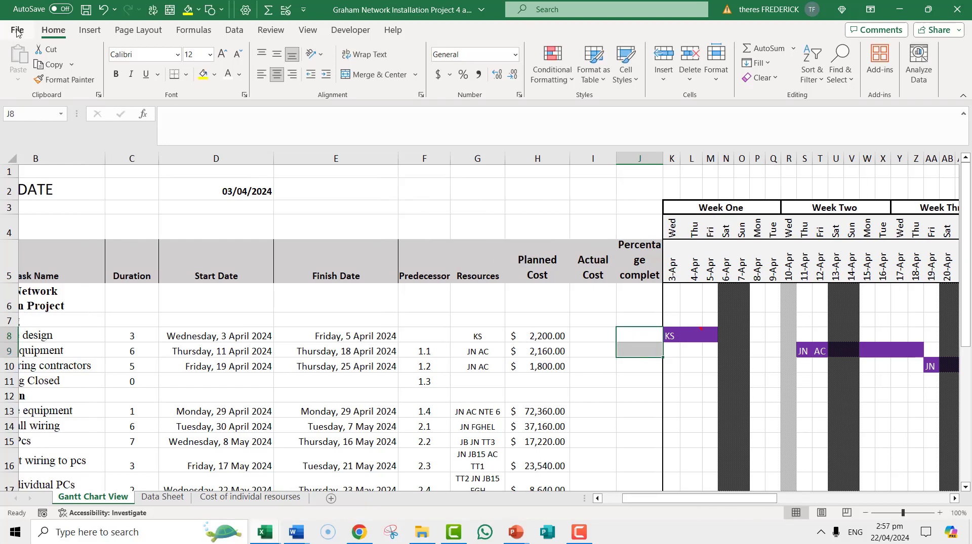
- Save the workbook
left_click(17, 32)
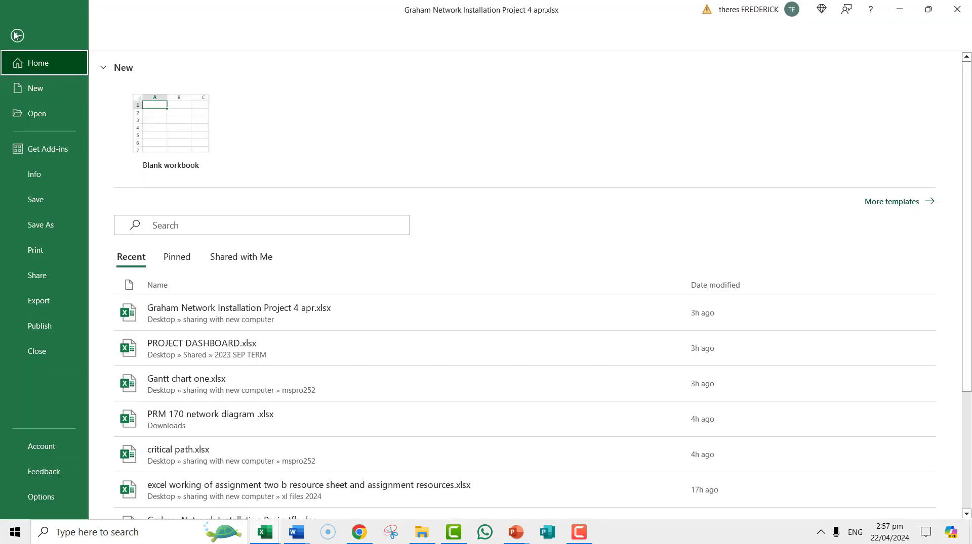
left_click(19, 202)
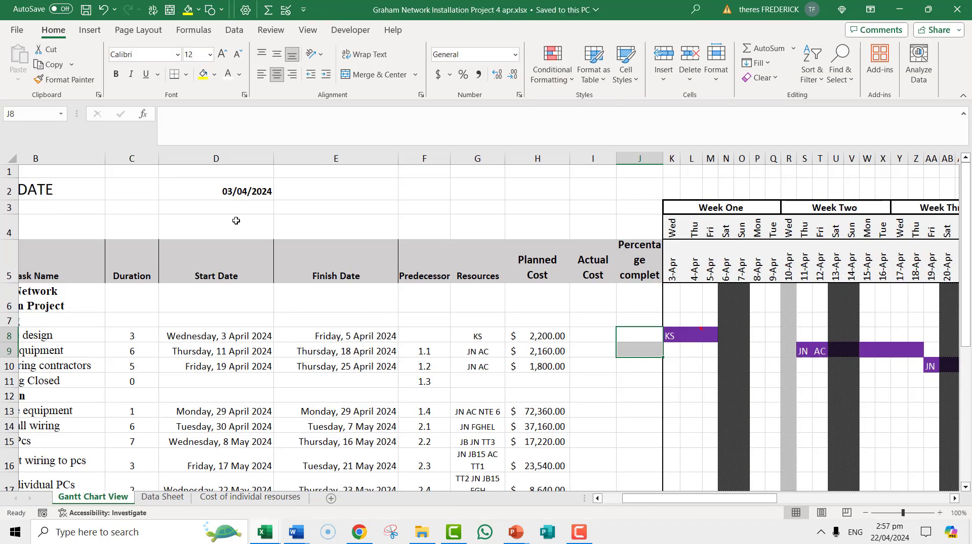
left_click(579, 533)
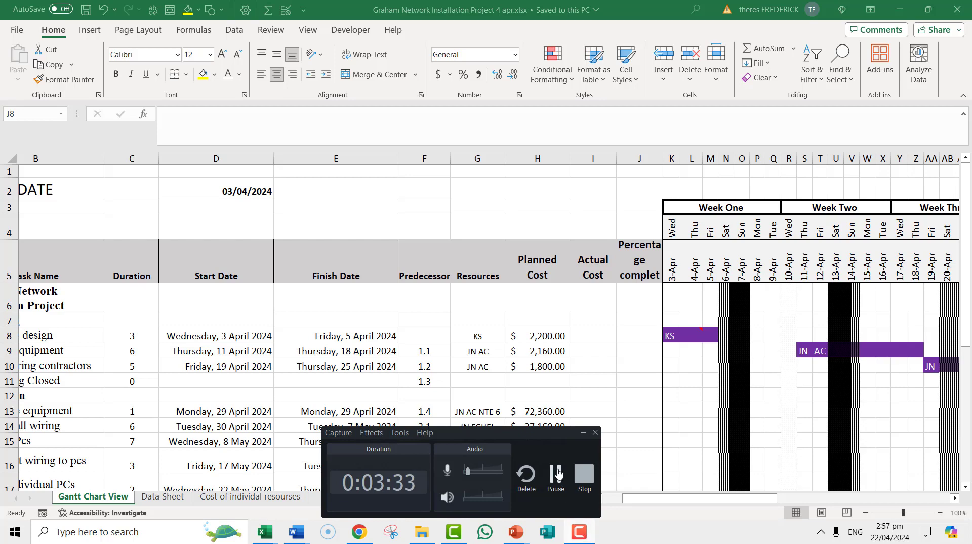